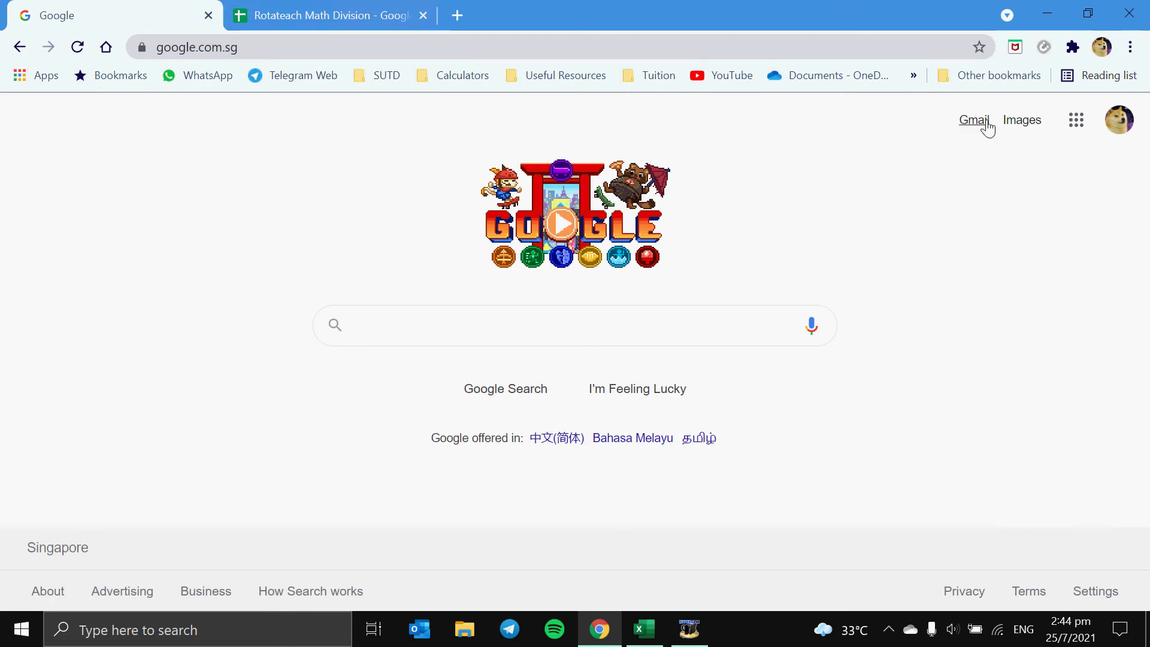
- Go to Google Sheets from the Google homepage, create a blank spreadsheet, and close its tab
click(1077, 132)
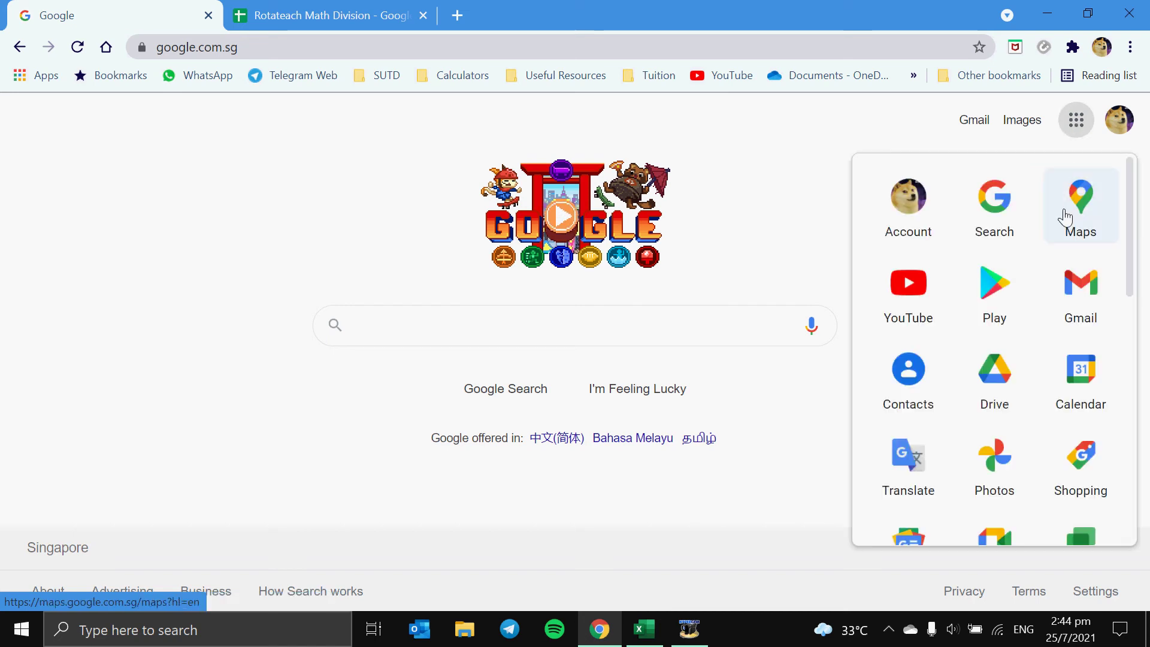
scroll(1066, 232, down, 5)
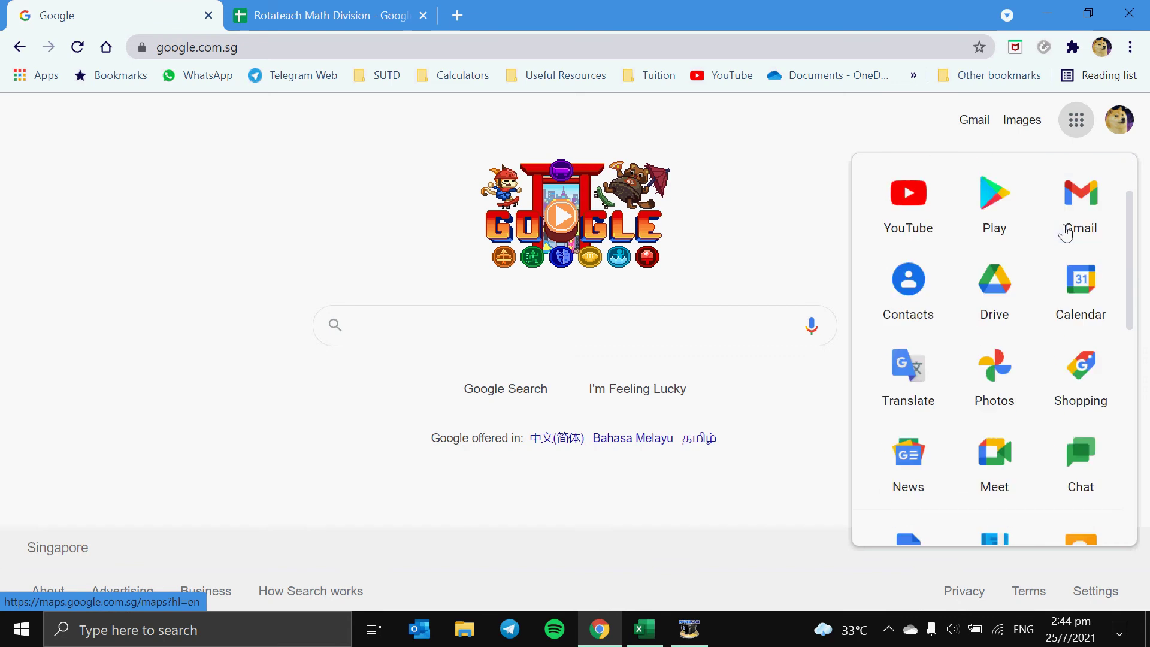
scroll(1066, 232, down, 3)
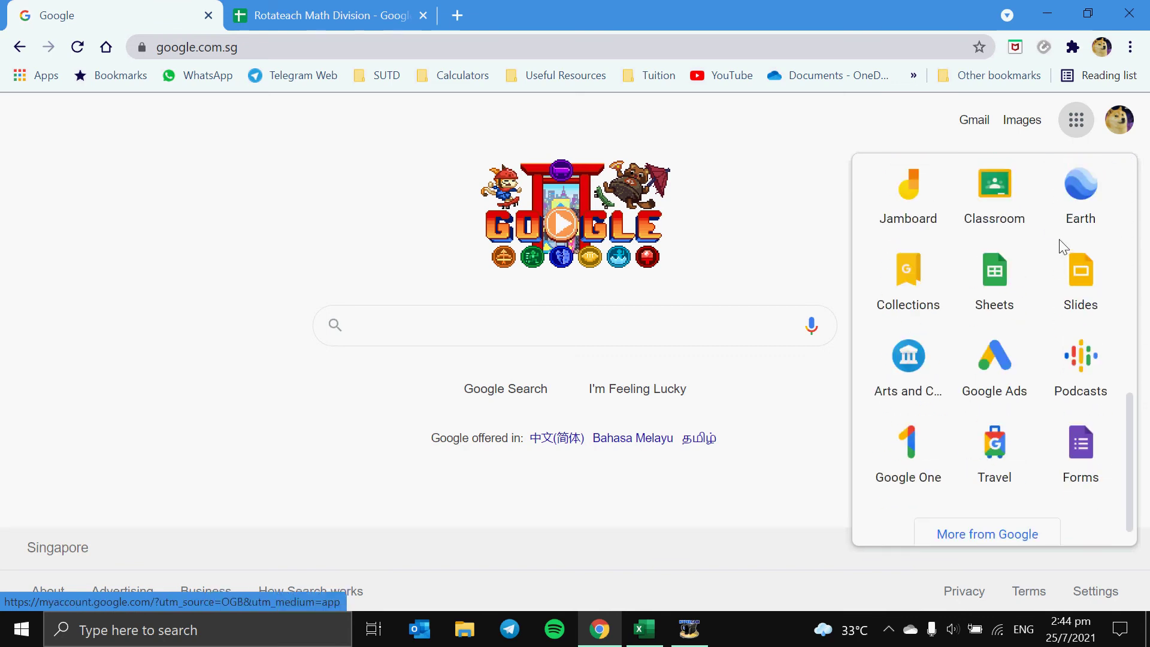
click(998, 283)
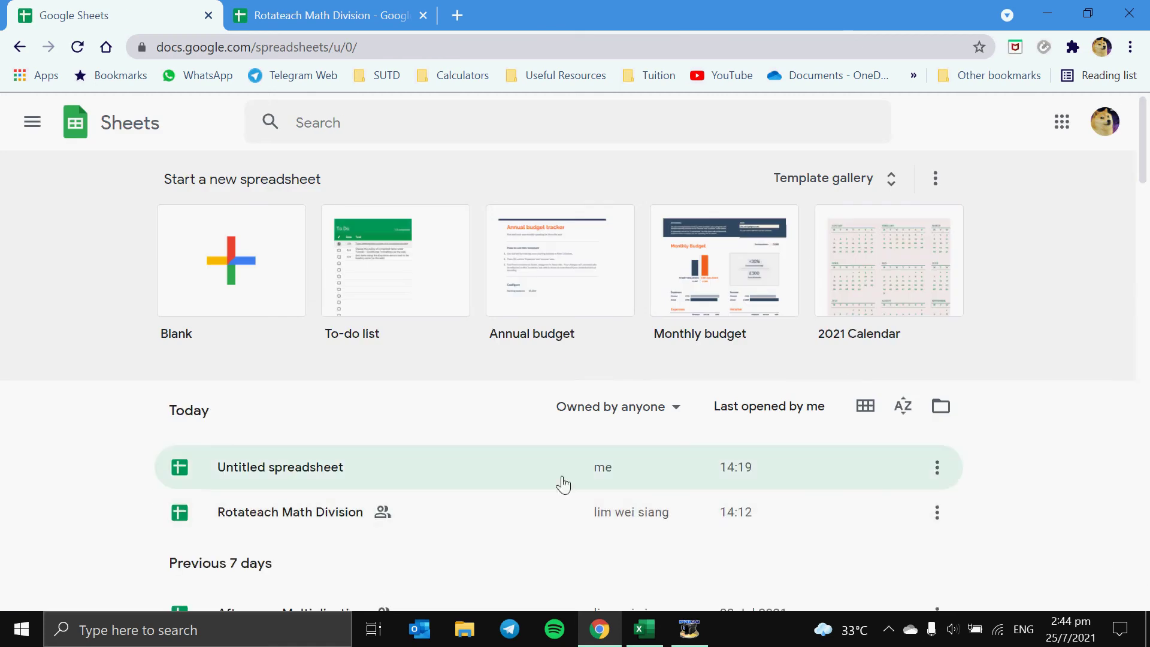
click(405, 459)
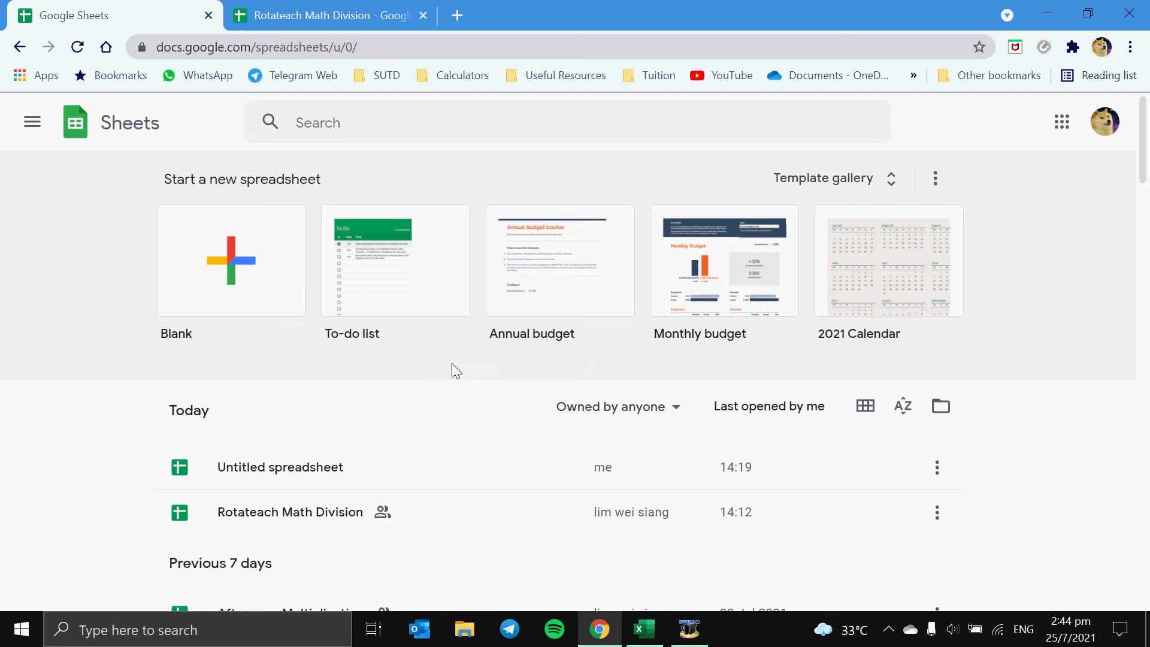
click(244, 277)
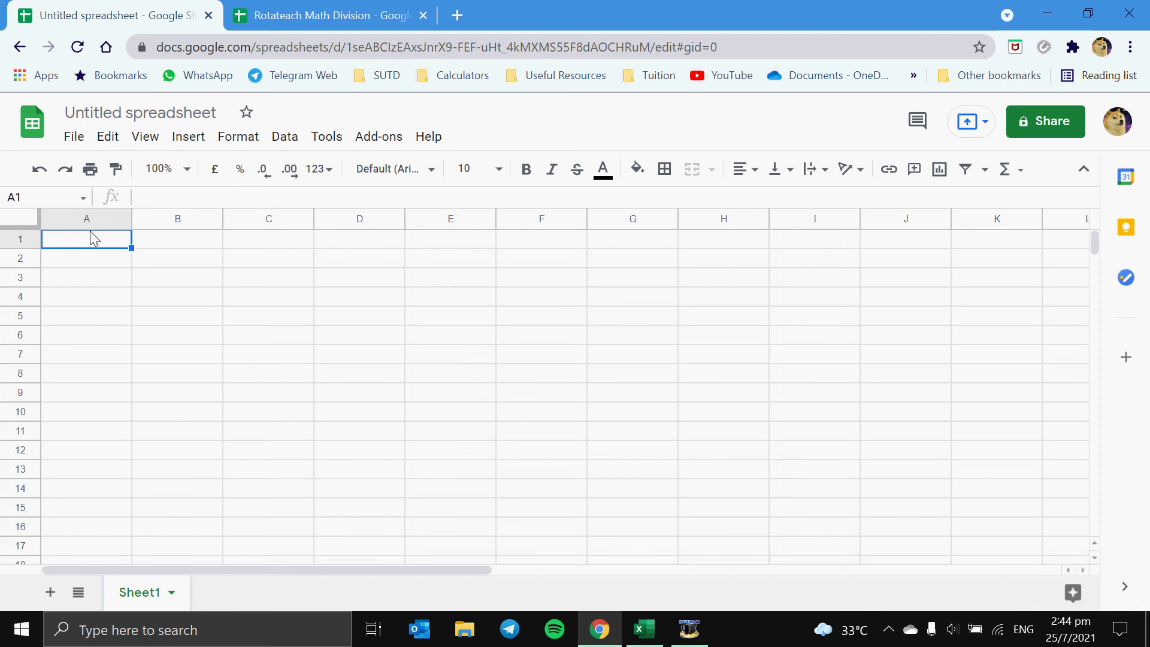
click(209, 15)
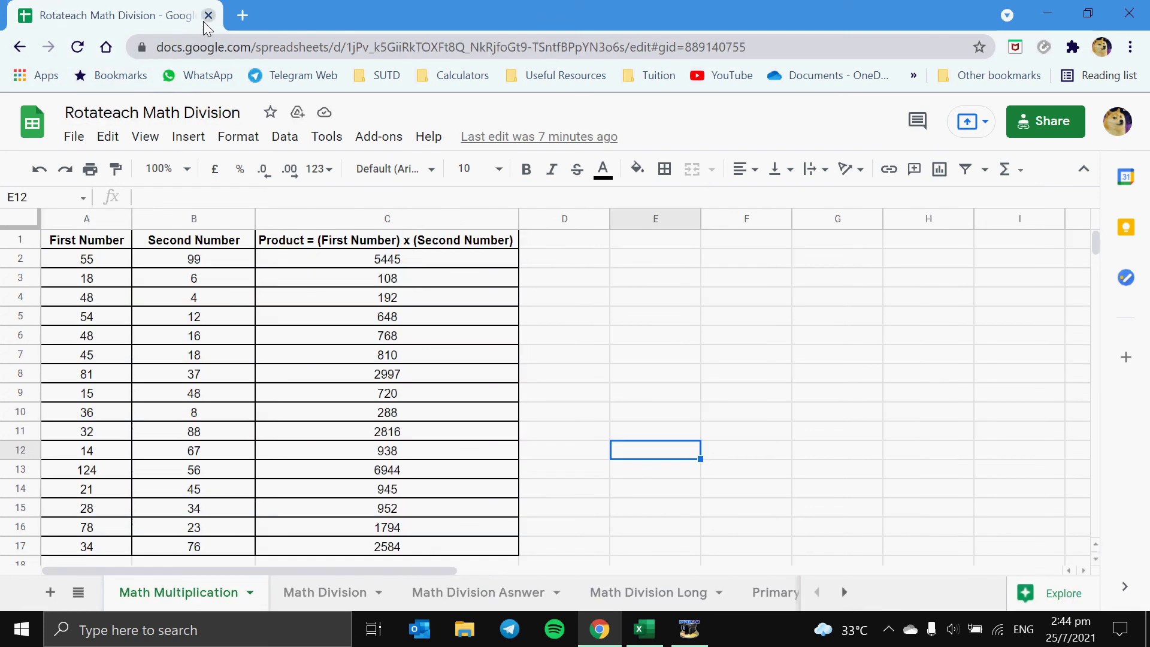
- Clear the product values in C2:C17 of the Math Multiplication sheet
drag(330, 259, 343, 546)
key(Delete)
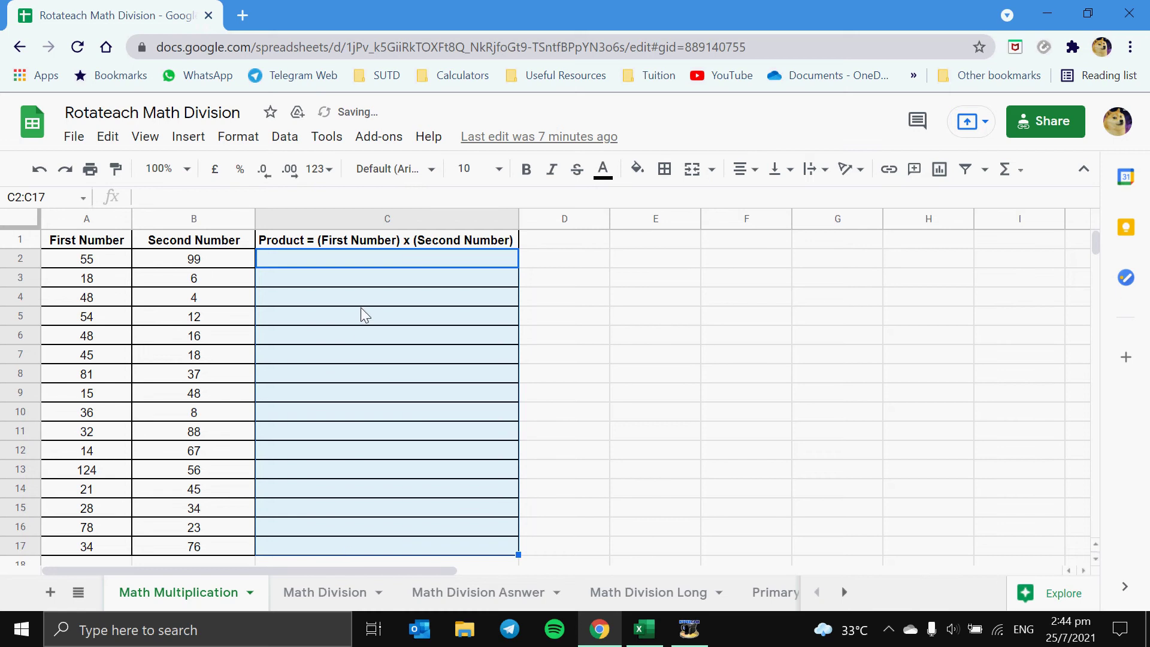
click(395, 264)
key(Right)
key(Right)
key(Down)
key(Down)
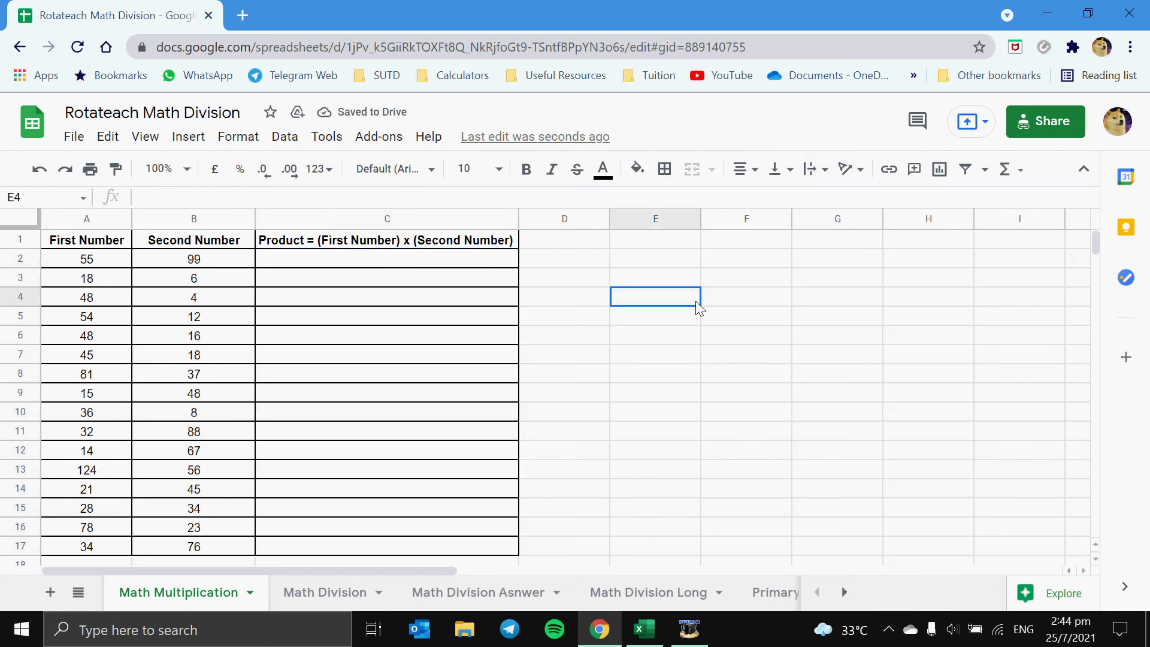
- Launch the On-Screen Keyboard and place it below the first rows of the table
click(198, 620)
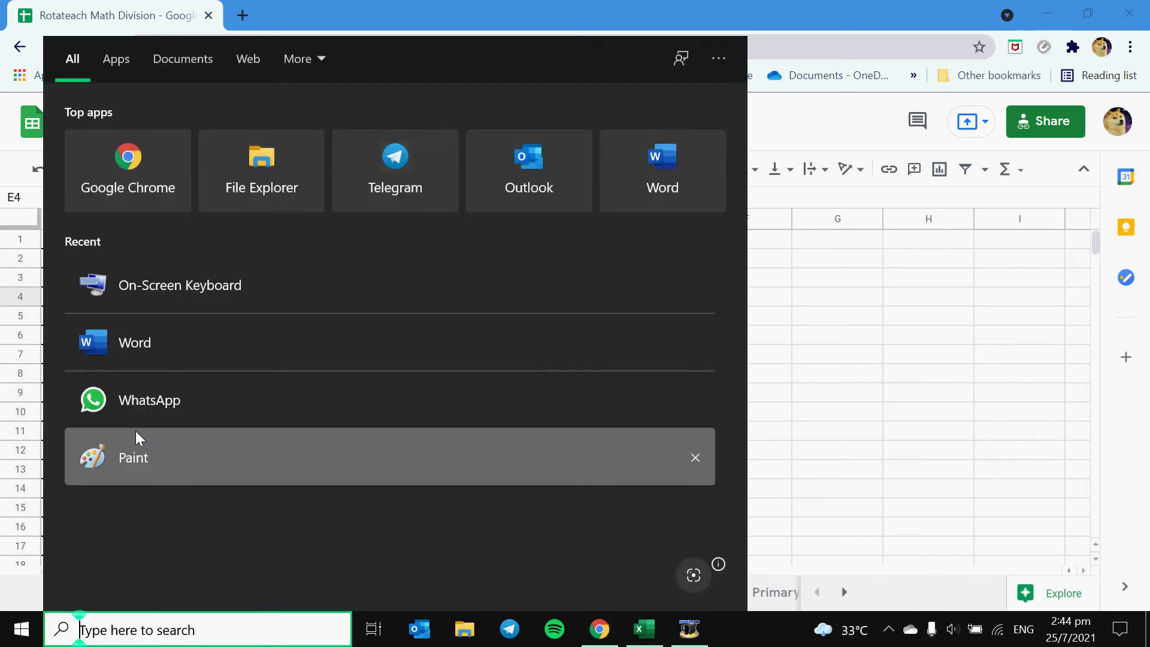
click(215, 306)
drag(635, 69, 696, 335)
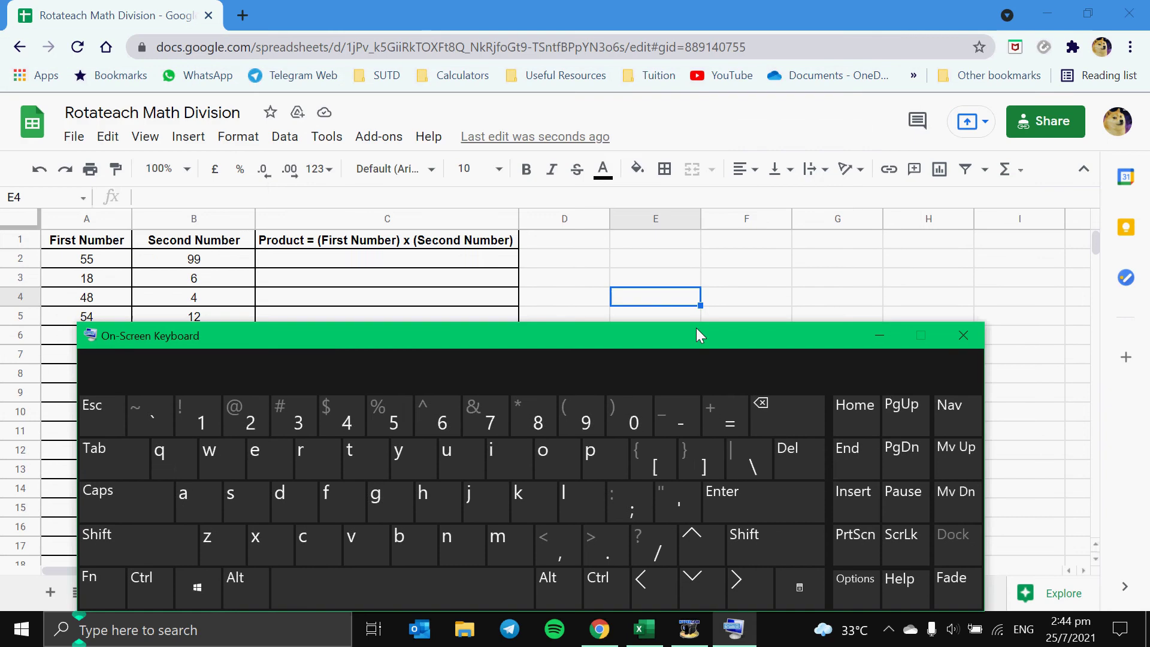
- Enter the formula =A2*B2 in cell C2 using the On-Screen Keyboard and cell references
click(125, 265)
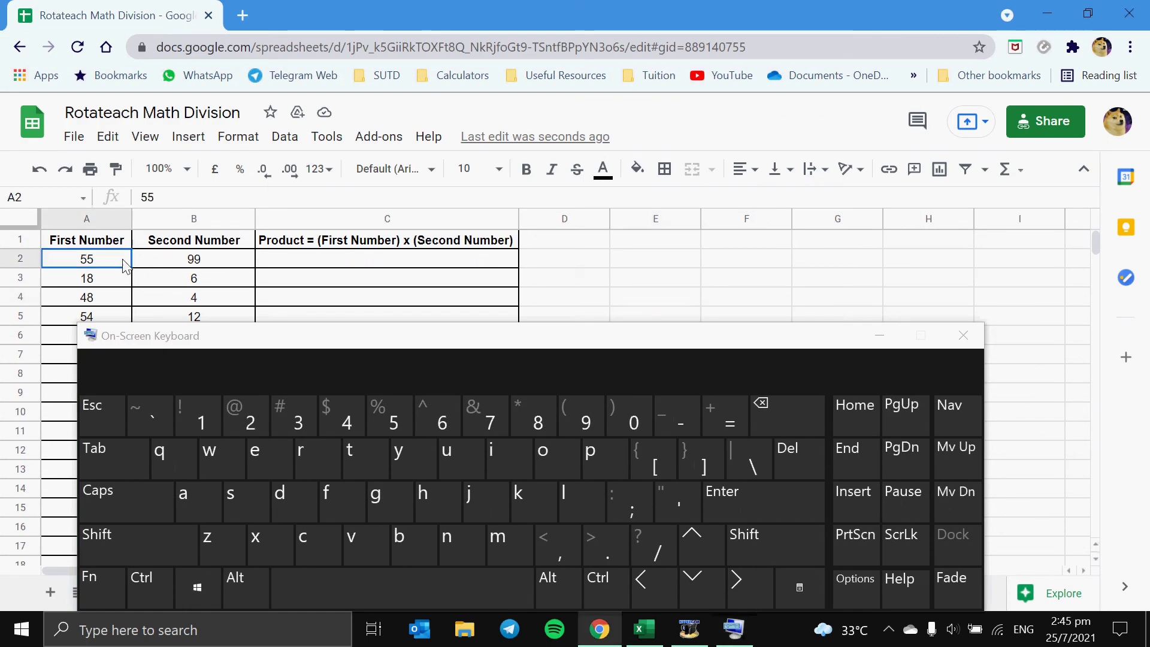
click(187, 262)
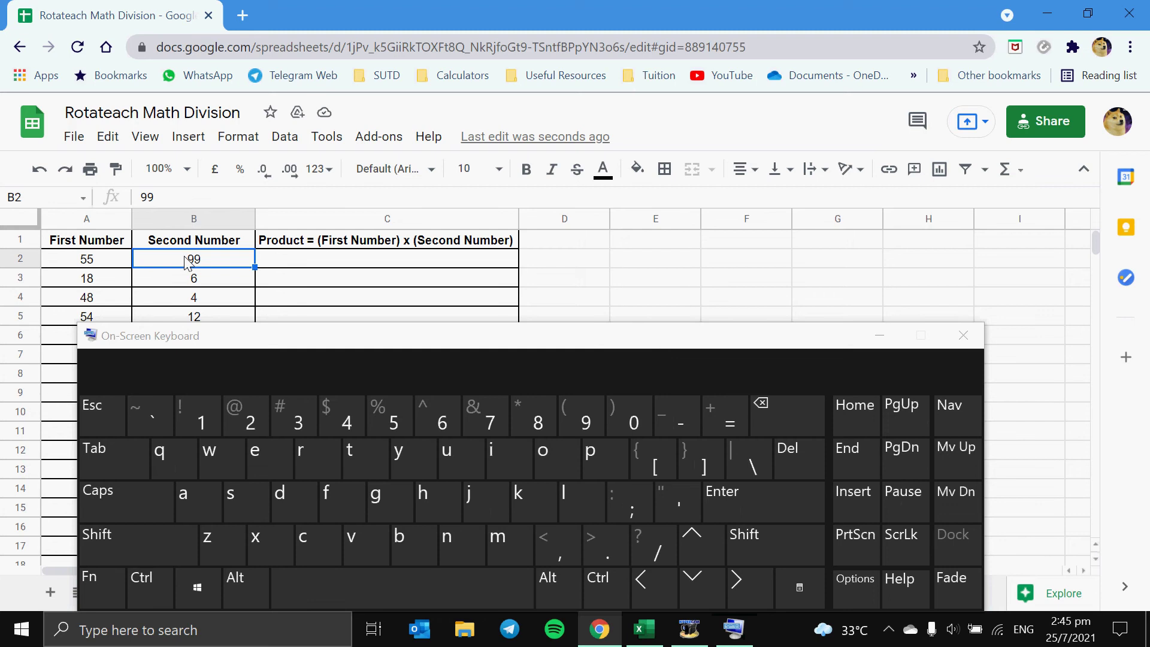
click(282, 259)
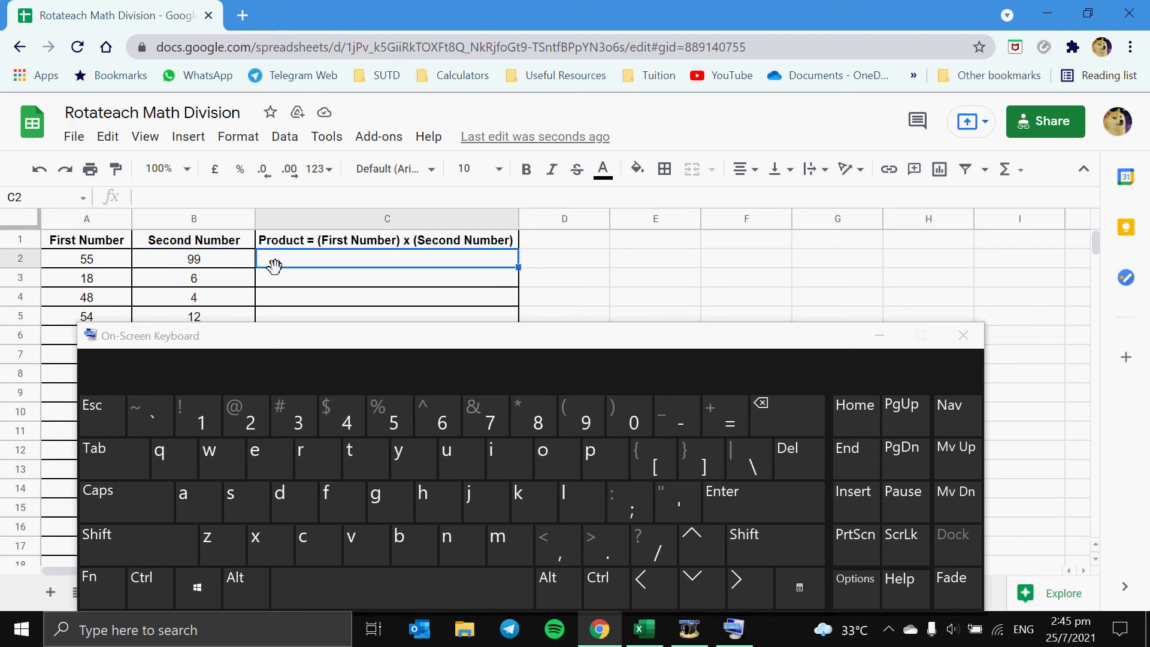
double_click(317, 263)
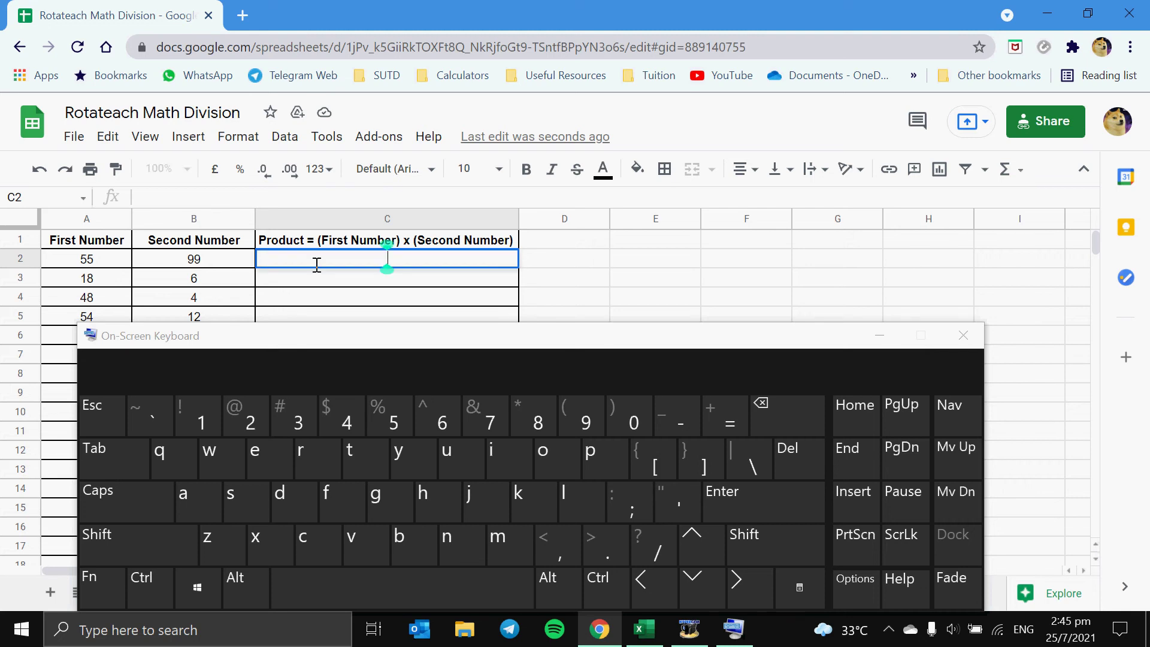
click(728, 425)
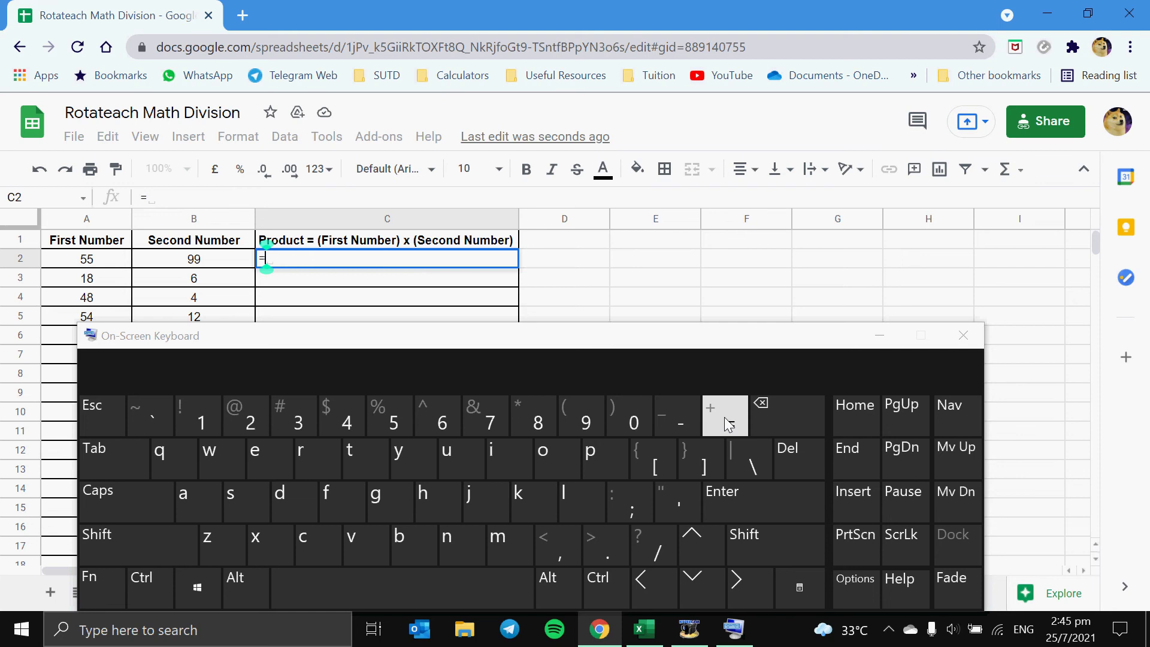
click(87, 262)
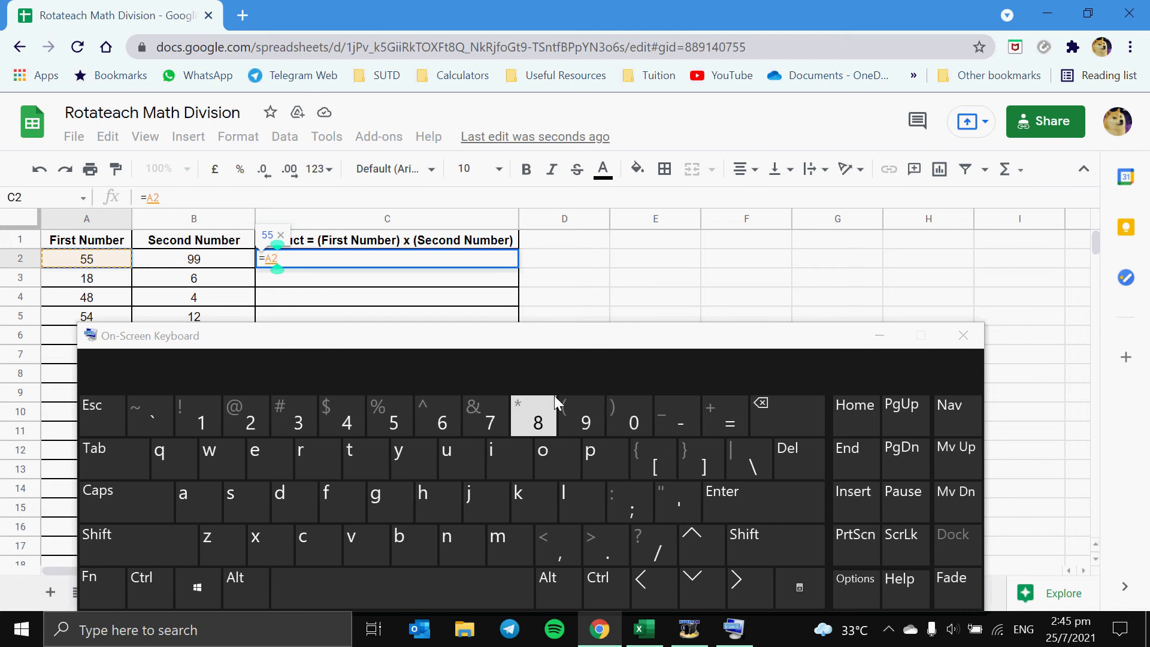
key(shift)
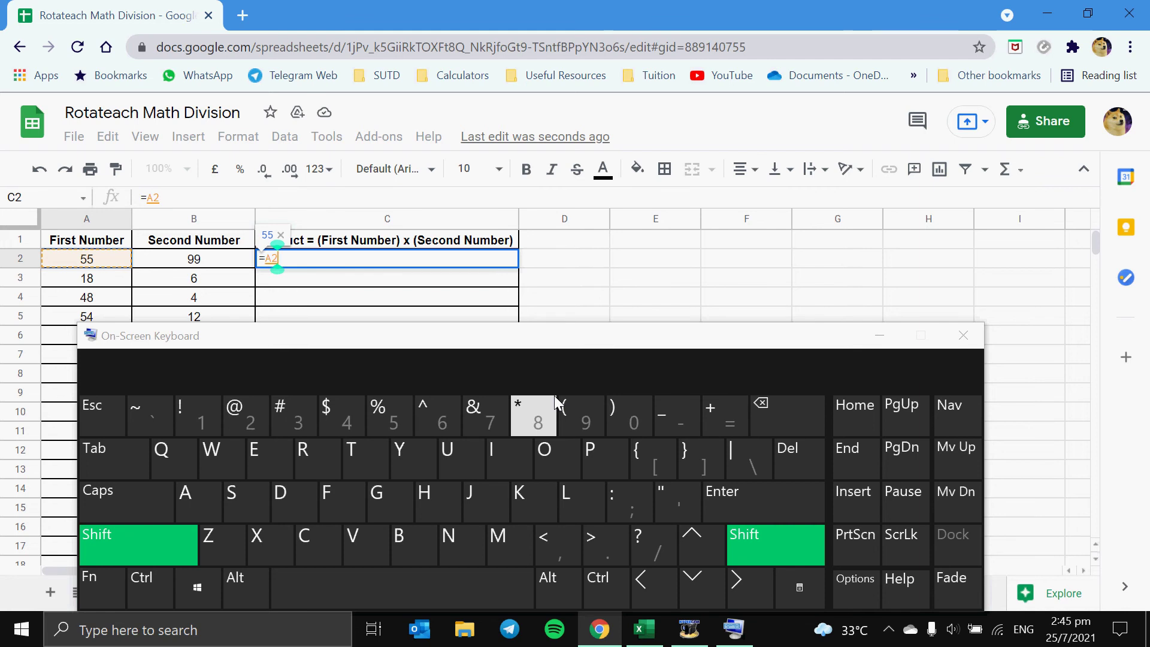
click(555, 398)
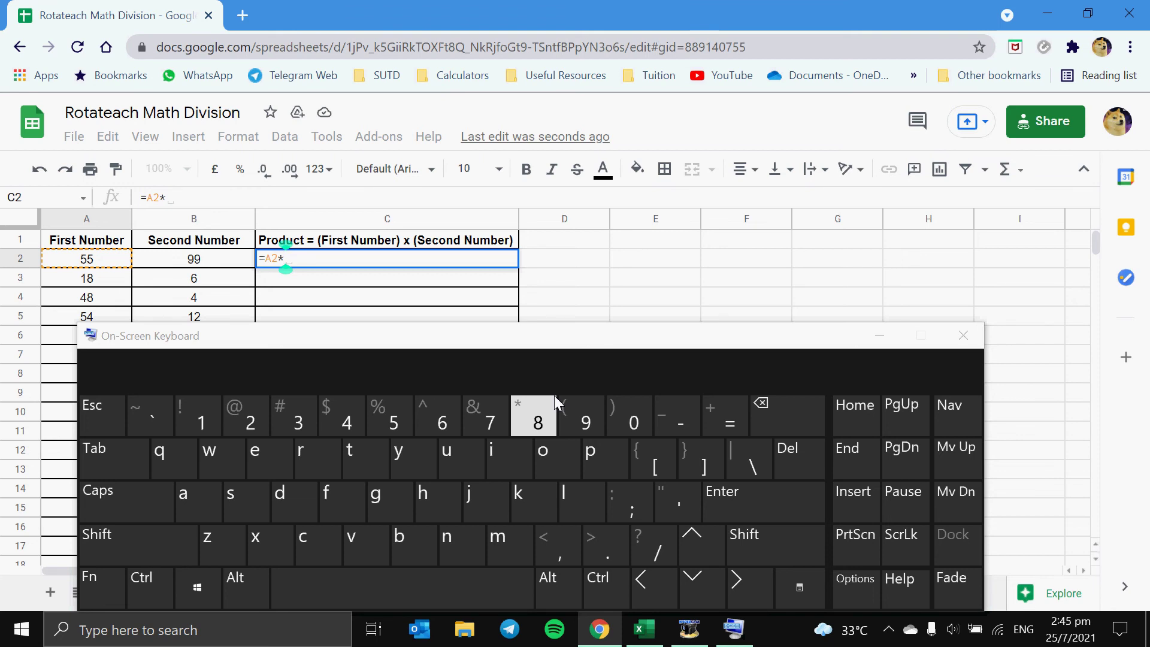
click(202, 265)
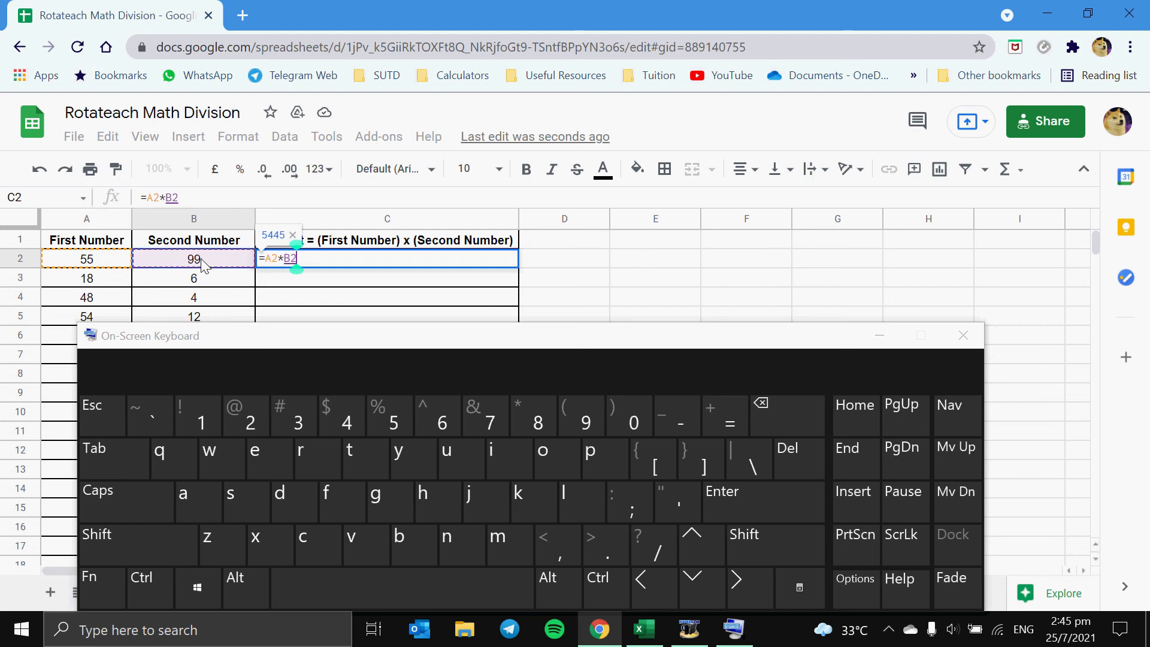
click(740, 502)
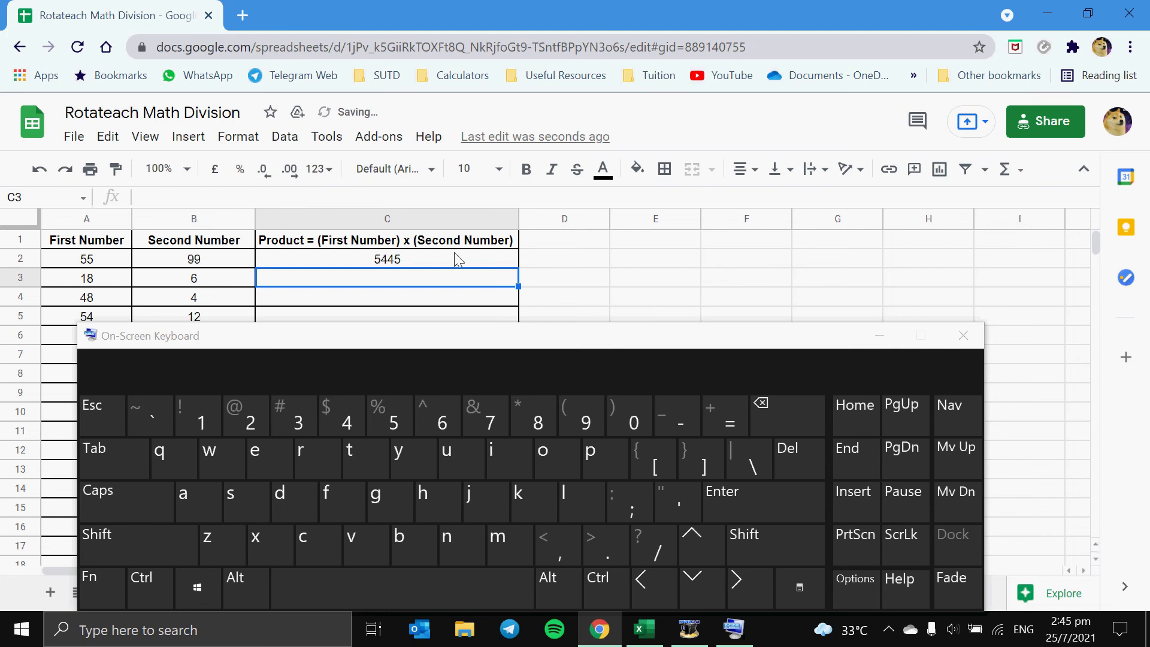
- Move the On-Screen Keyboard off the table and fill the C2 formula down through C17
drag(719, 339, 1133, 119)
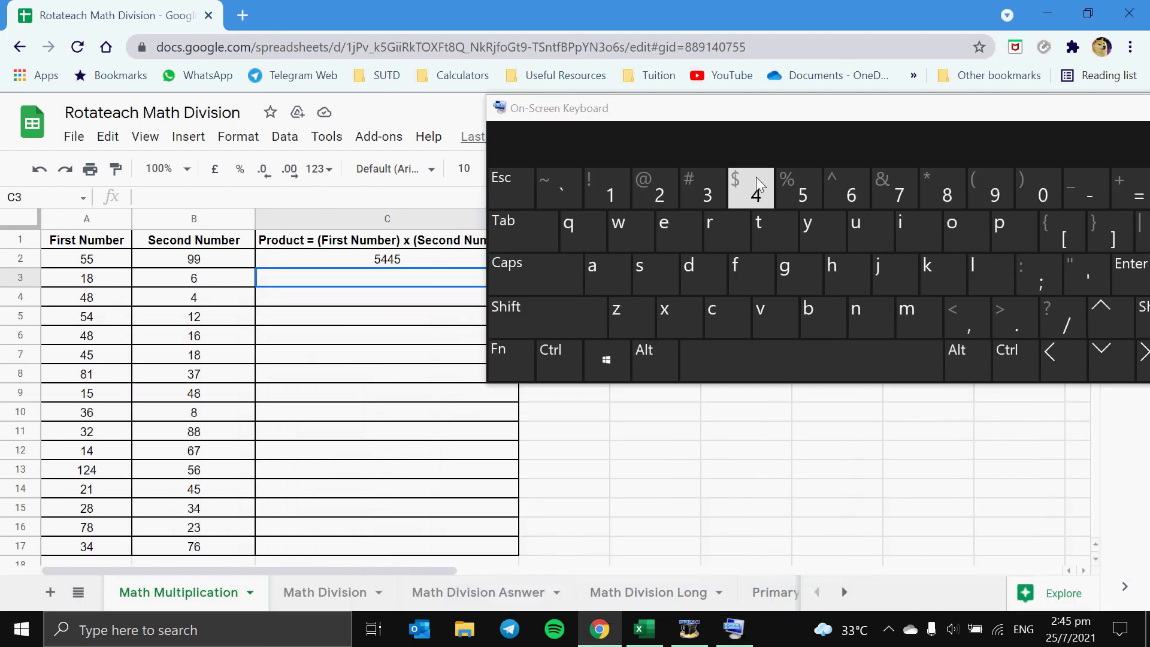
drag(815, 104, 873, 116)
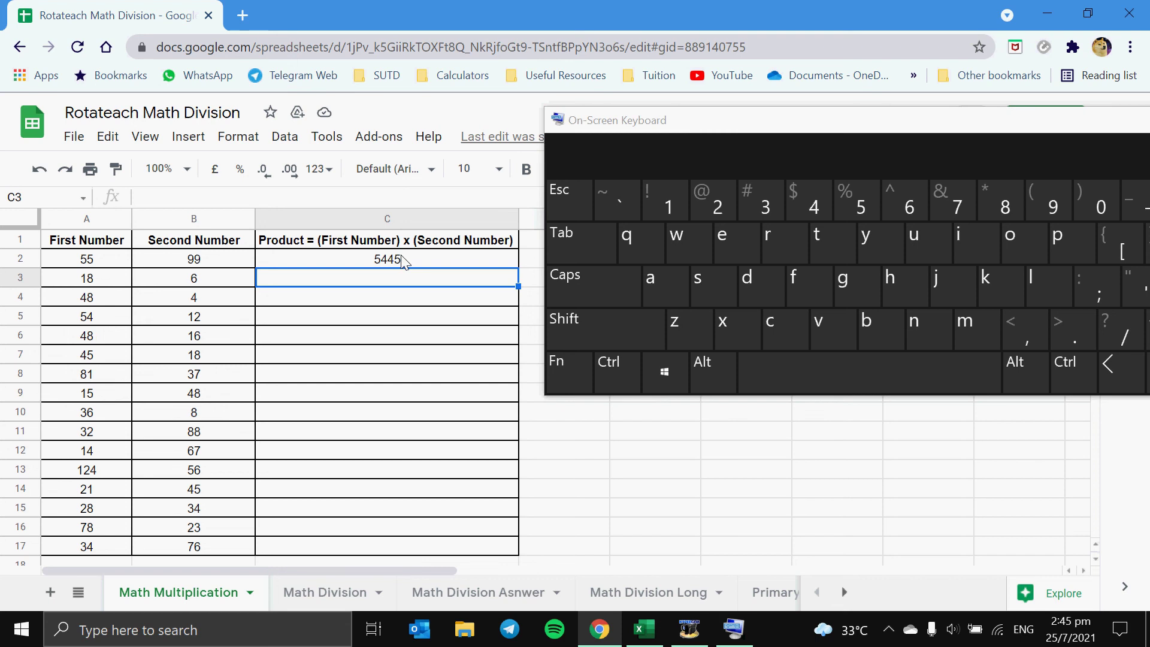
click(404, 261)
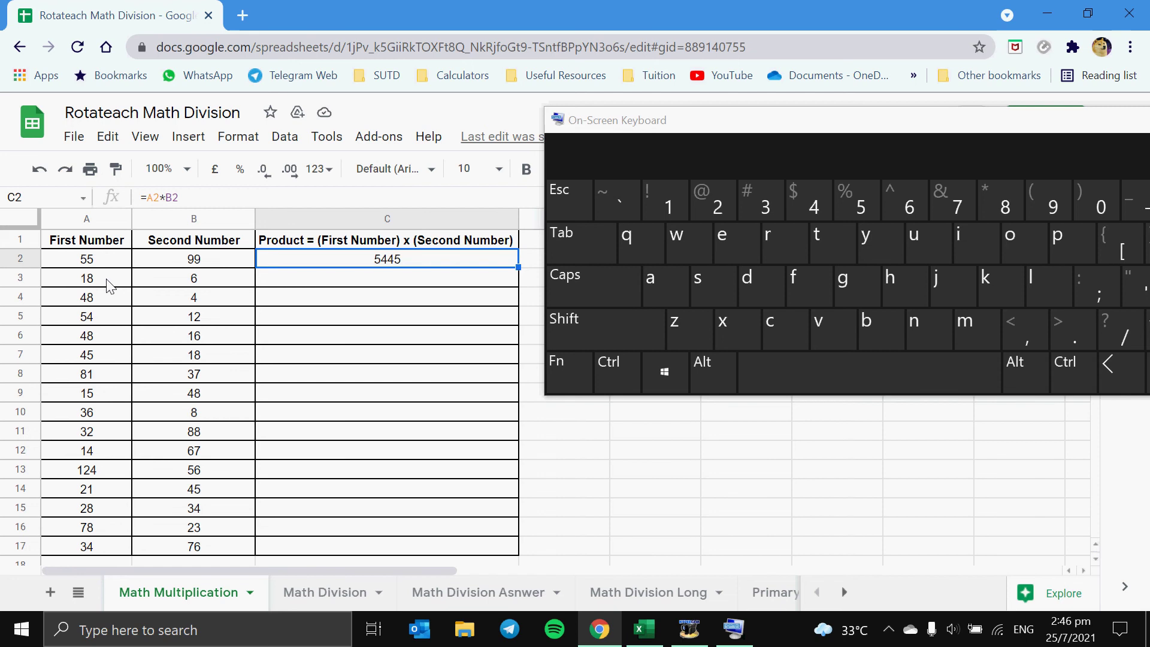
drag(108, 285, 230, 535)
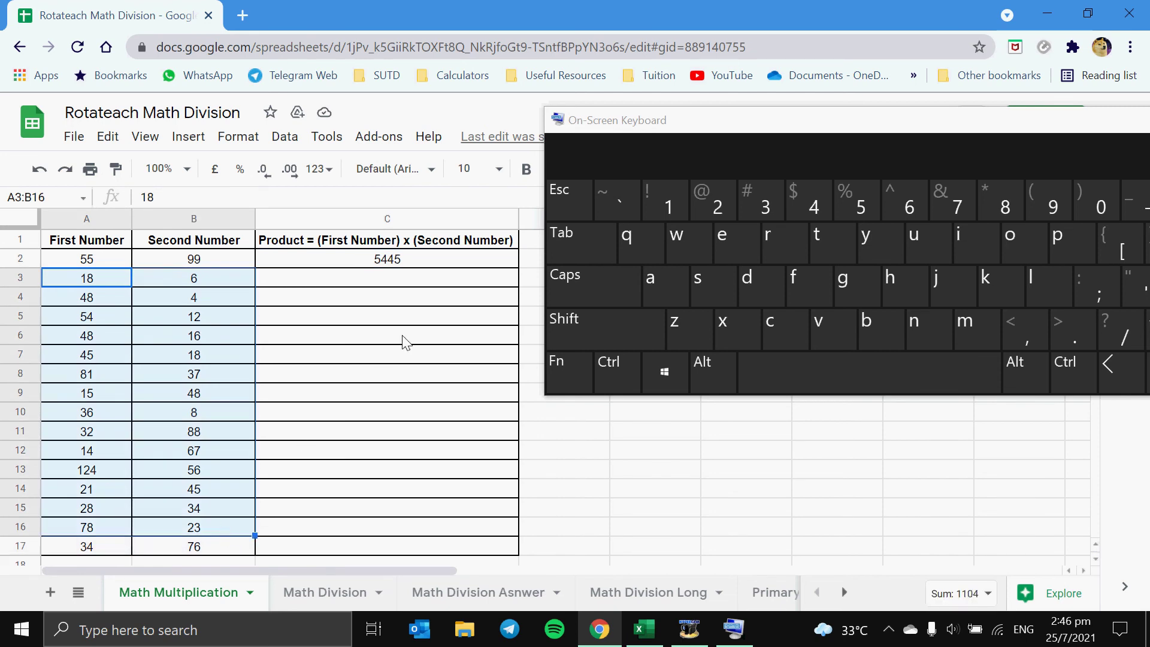
click(423, 260)
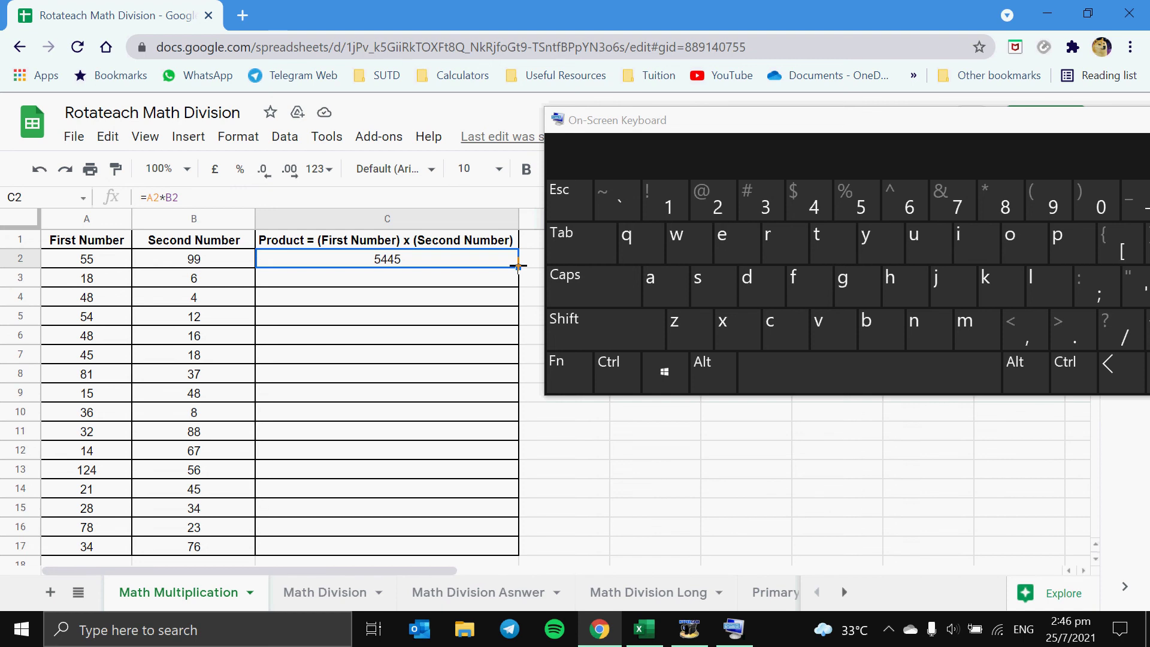
drag(519, 267, 506, 547)
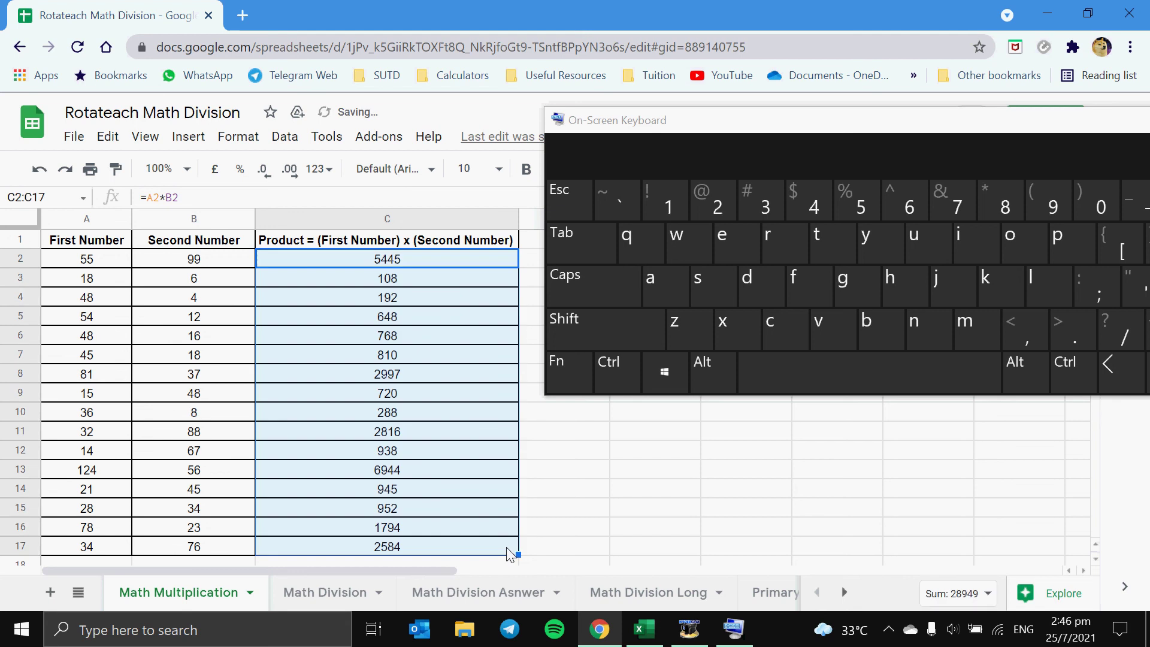
click(542, 534)
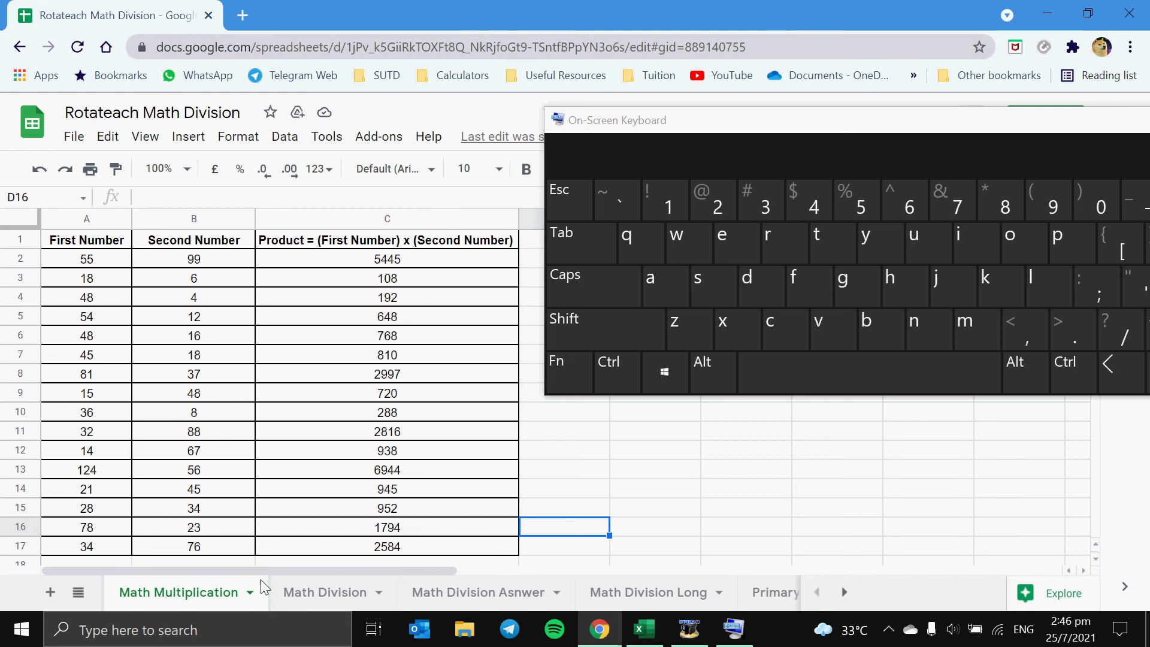
- Switch to Excel with a new blank workbook, maximize its window, and move the On-Screen Keyboard clear of the ribbon
click(21, 638)
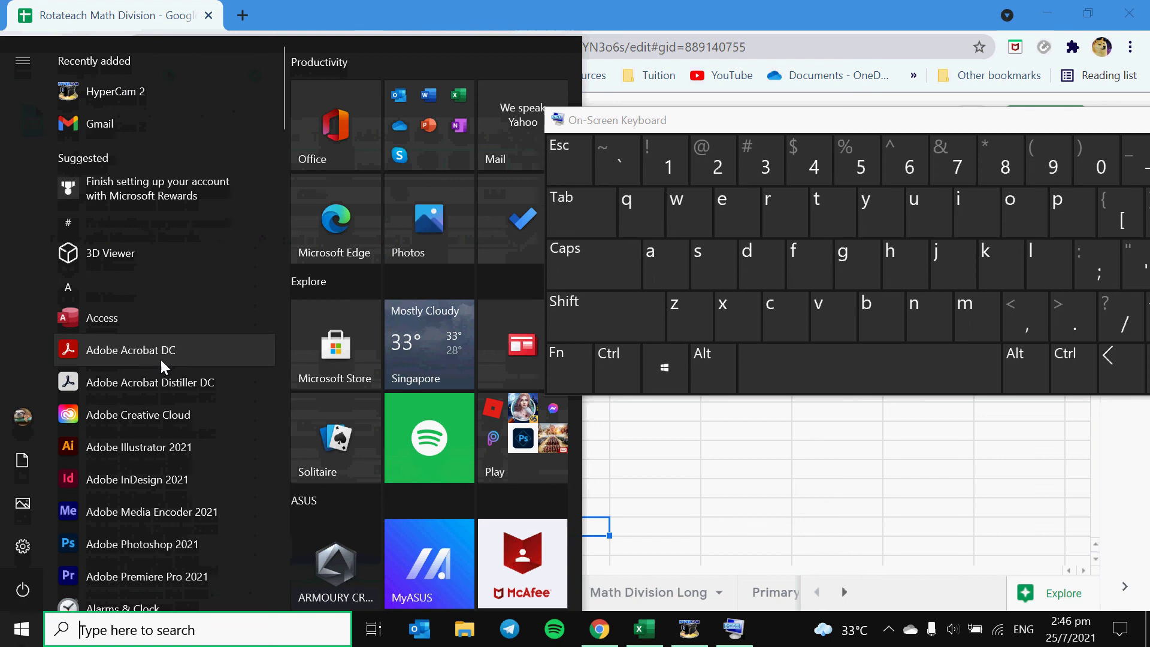
click(456, 122)
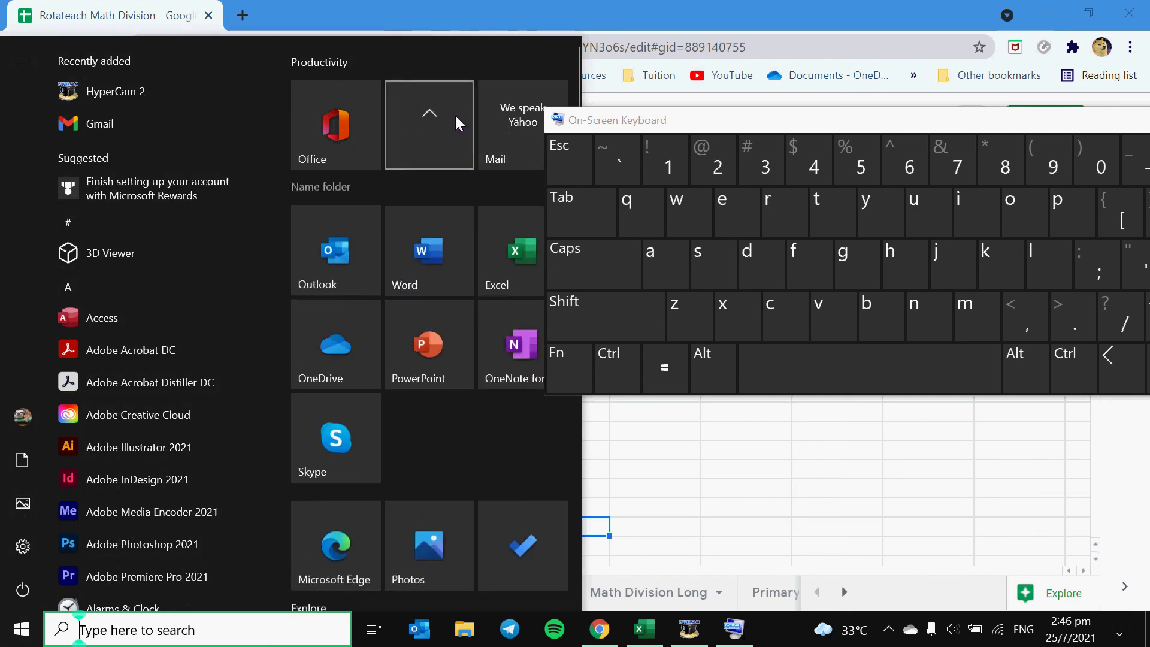
click(513, 275)
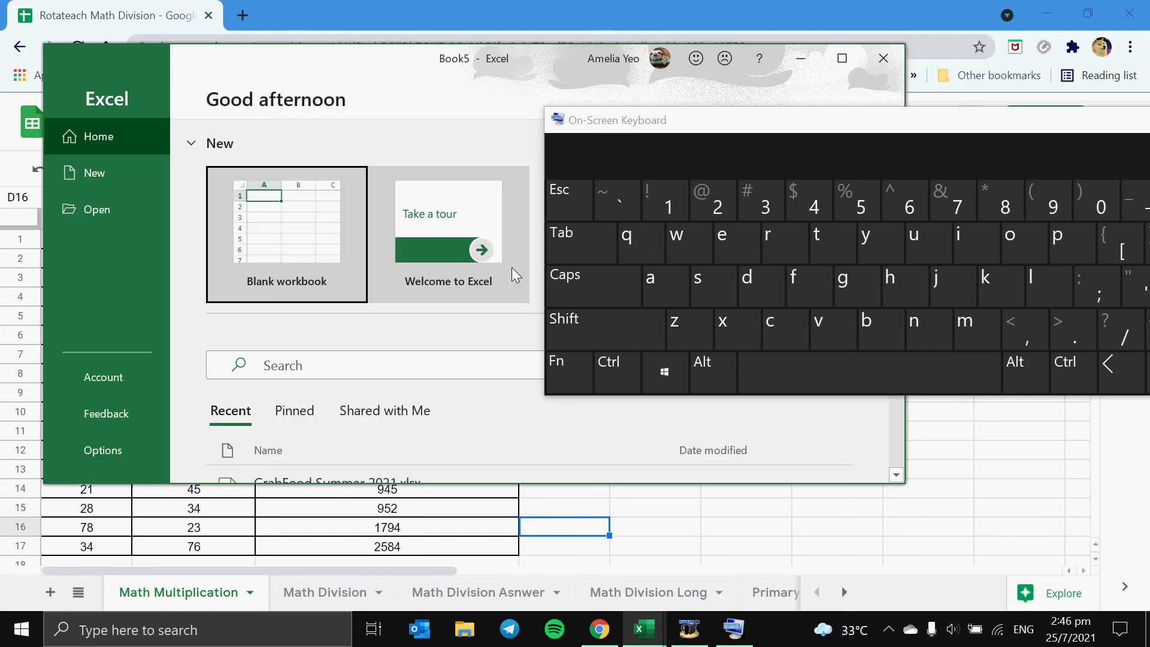
click(335, 242)
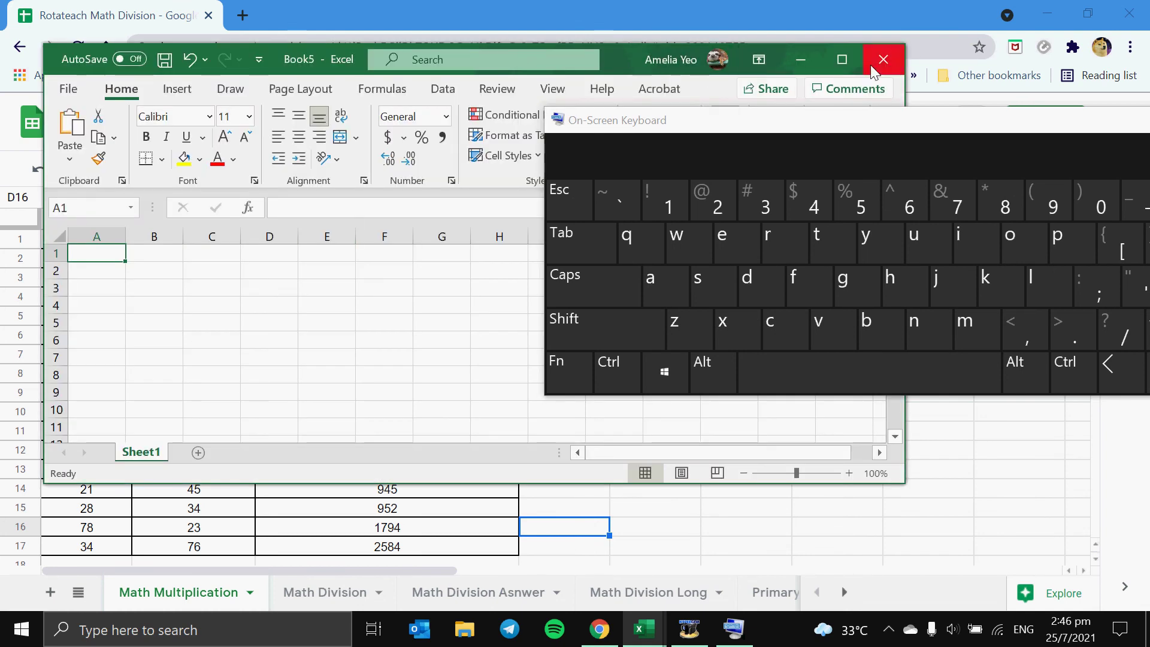
click(842, 59)
drag(843, 124, 861, 315)
click(47, 205)
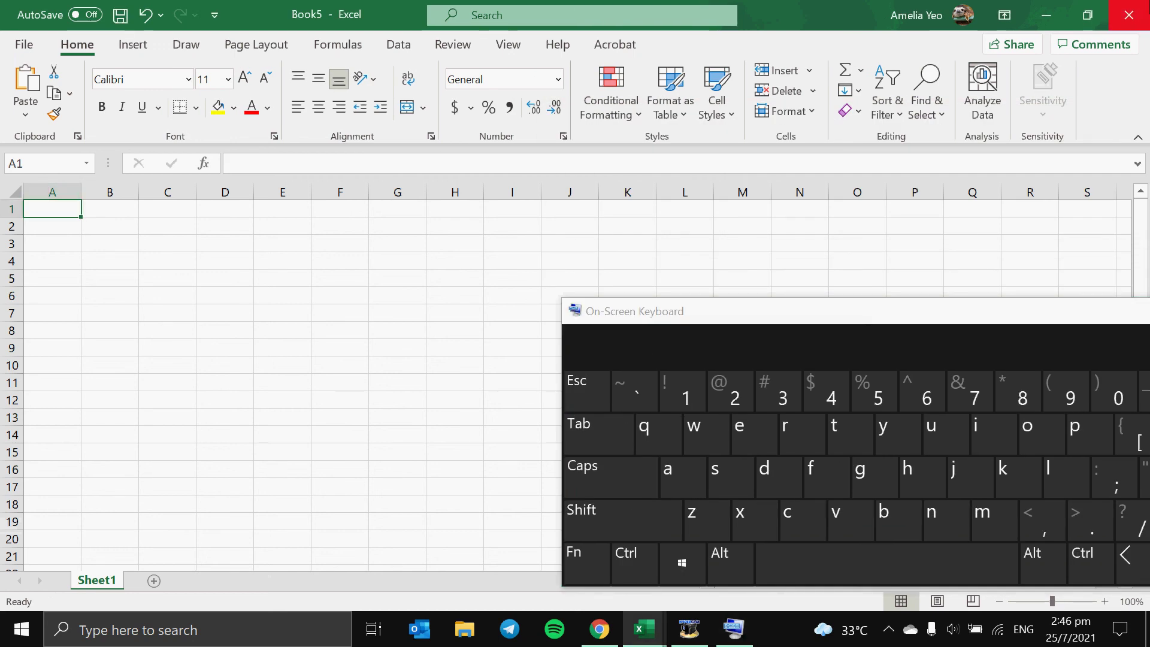
- Switch to the open Excel workbook Book1 containing the multiplication table
mouse_move(646, 630)
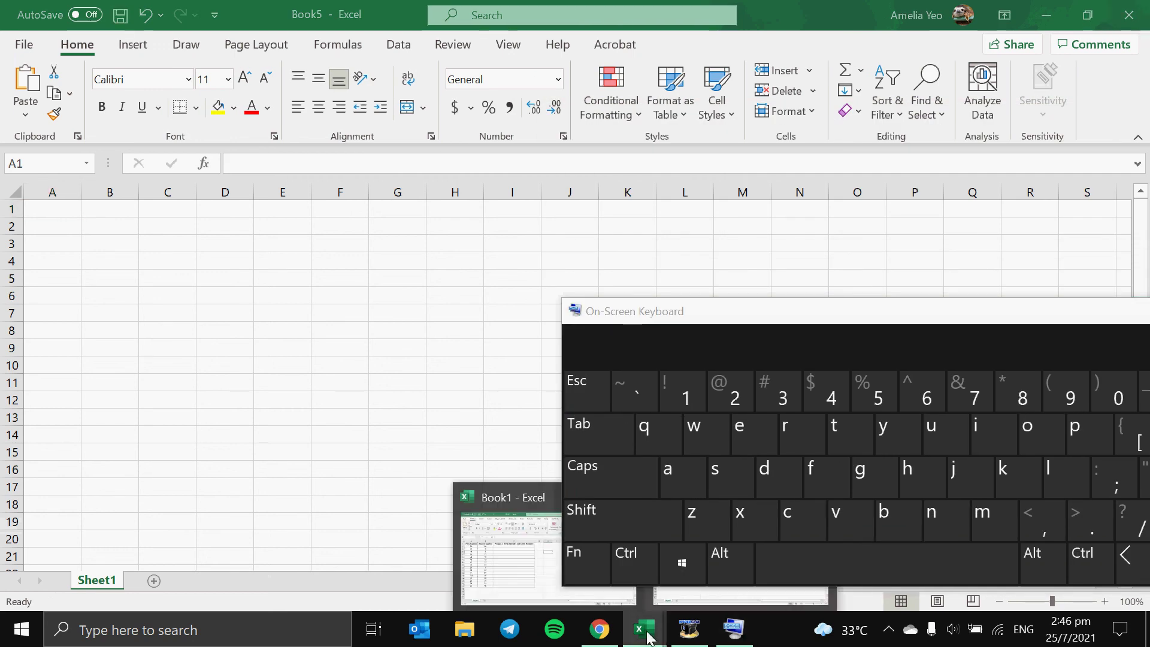
click(521, 574)
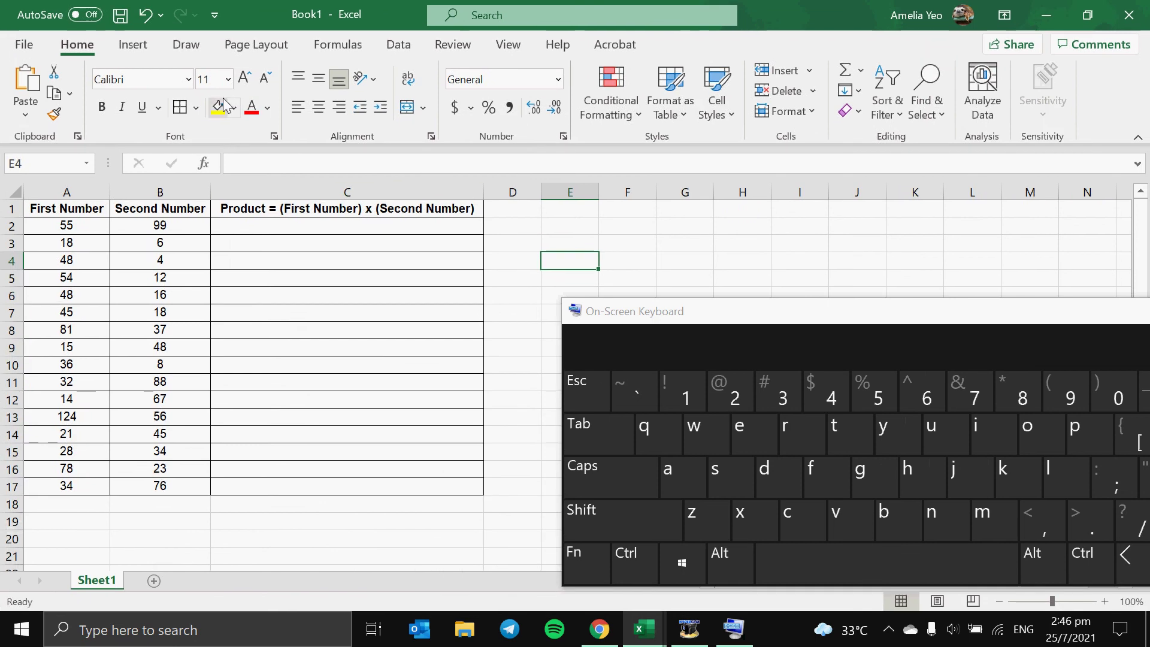
- Enter the formula =A2*B2 in cell C2 with the On-Screen Keyboard, picking A2 and B2 as cell references
click(287, 225)
double_click(288, 226)
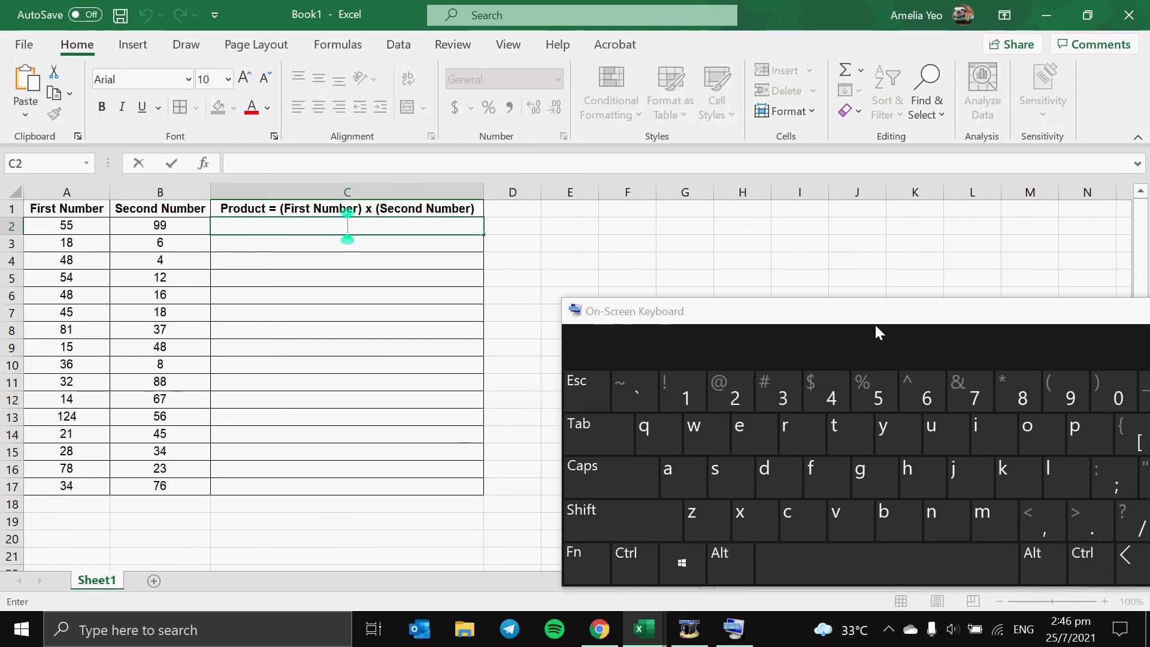
drag(875, 323, 698, 295)
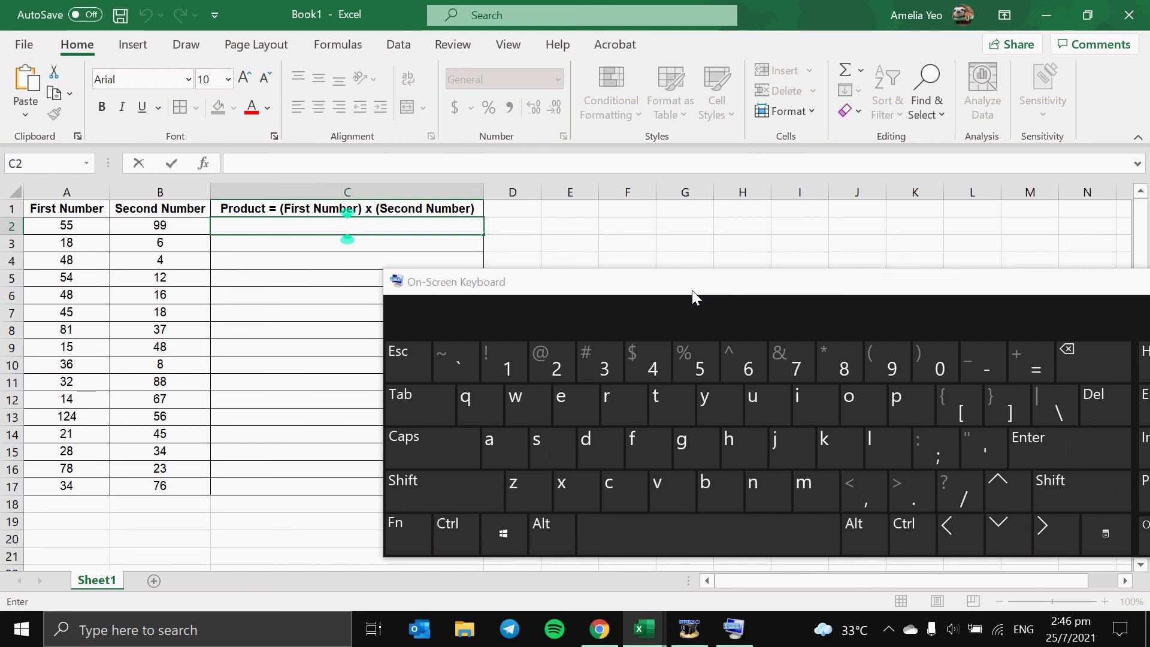
click(1026, 372)
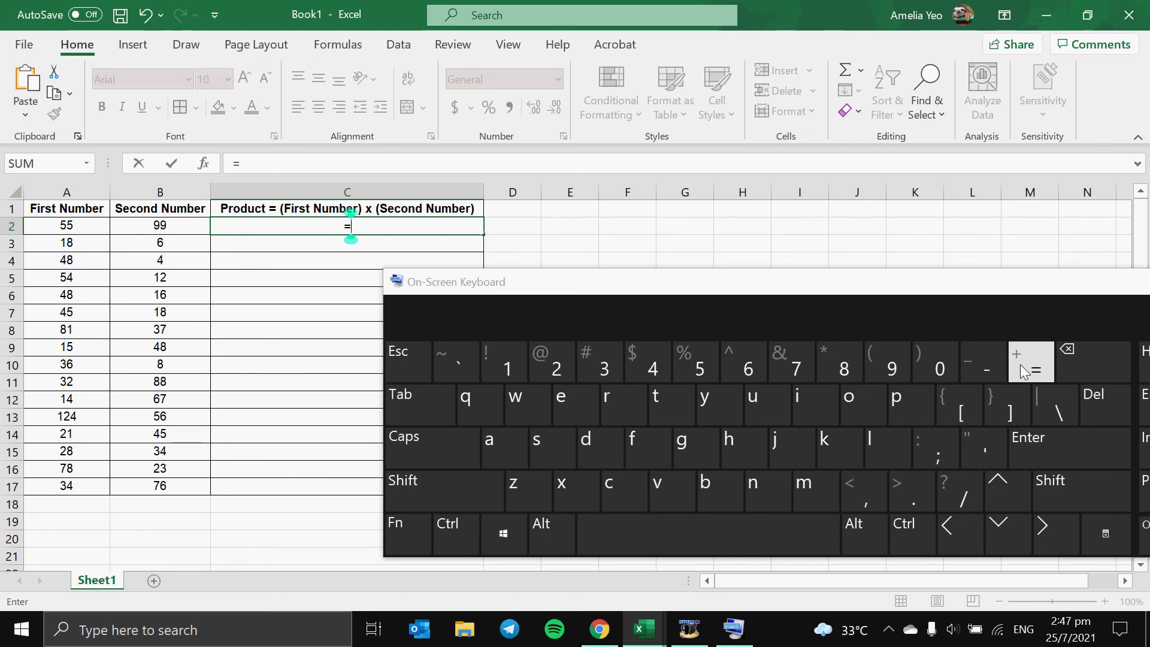
click(85, 227)
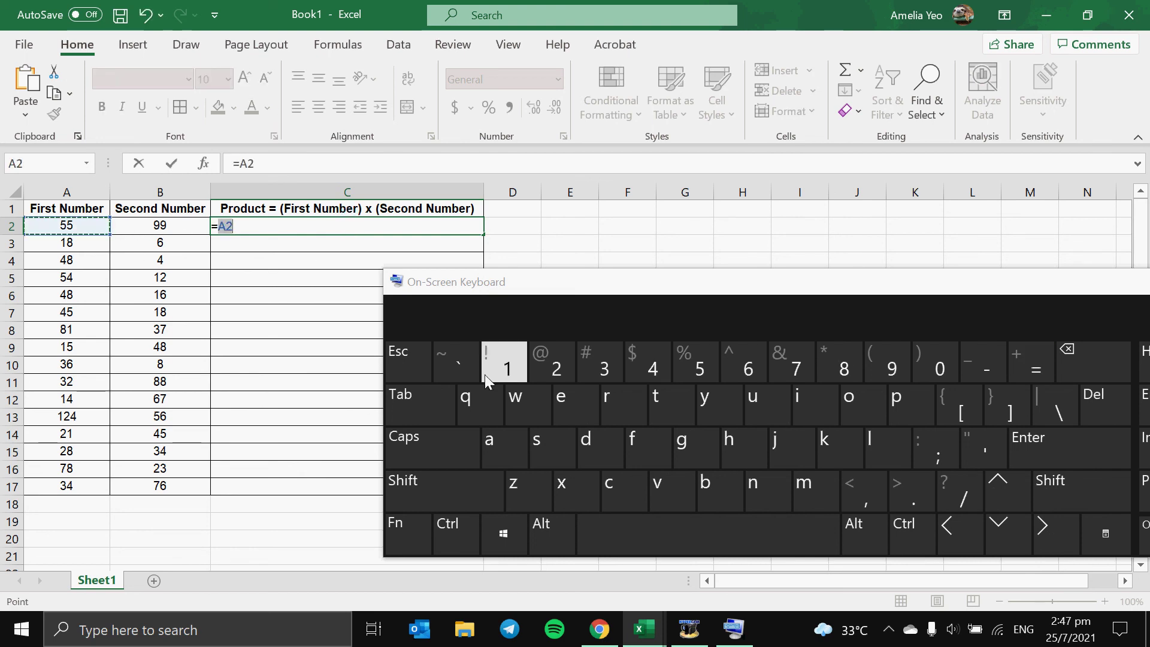
key(shift)
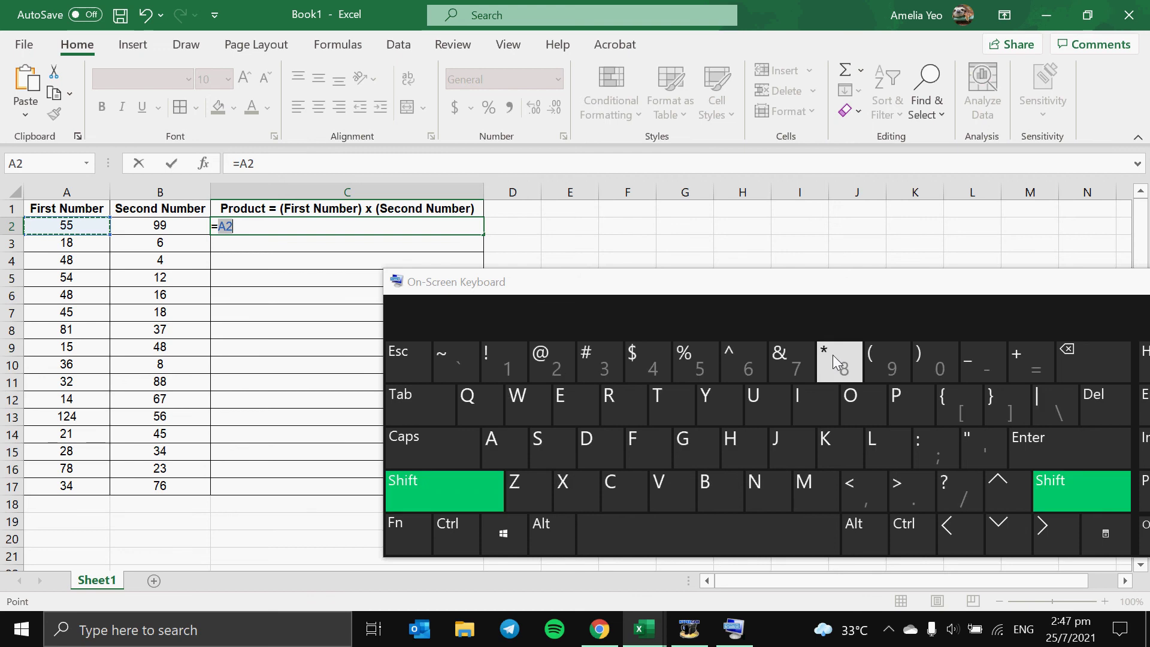
click(835, 354)
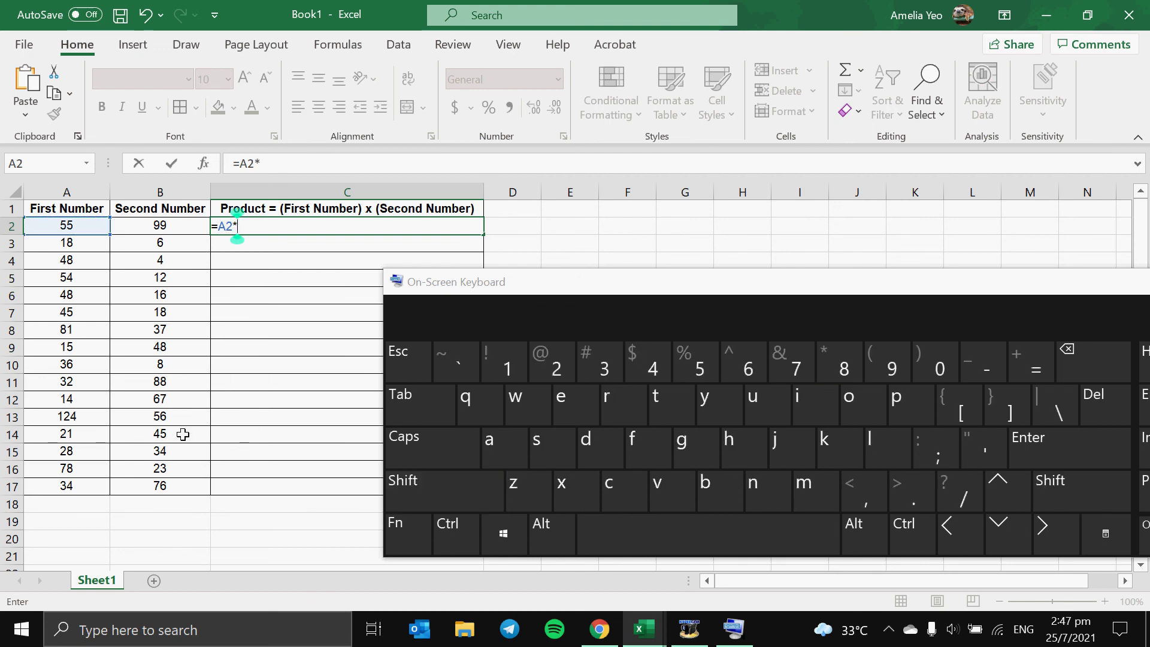
key(shift)
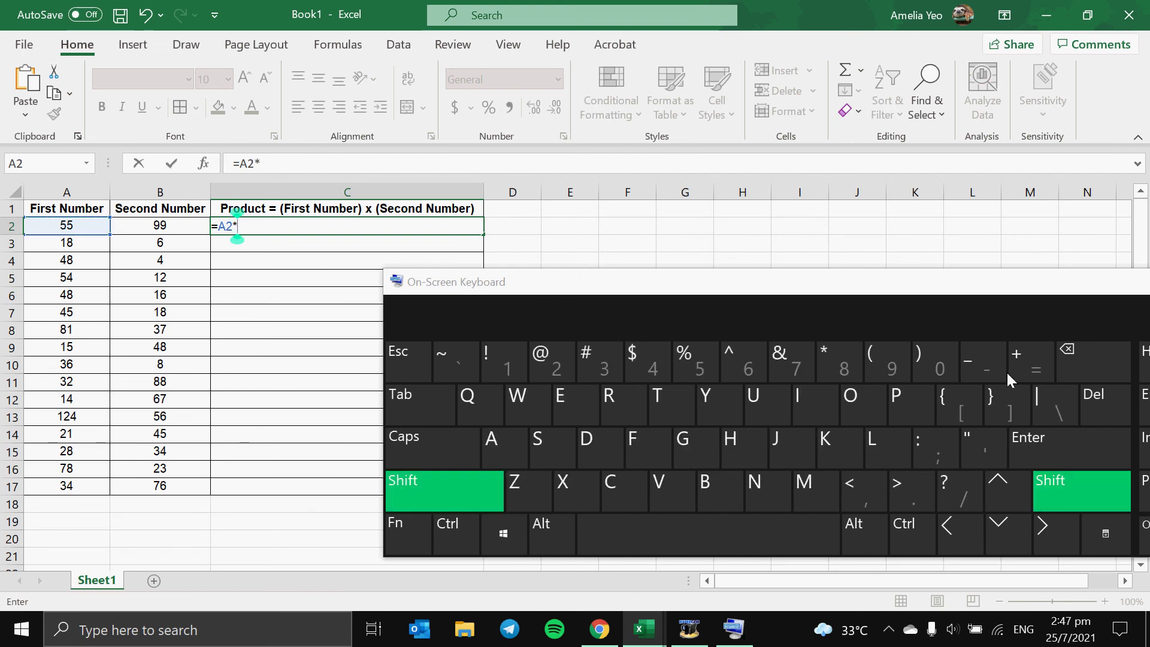
click(844, 373)
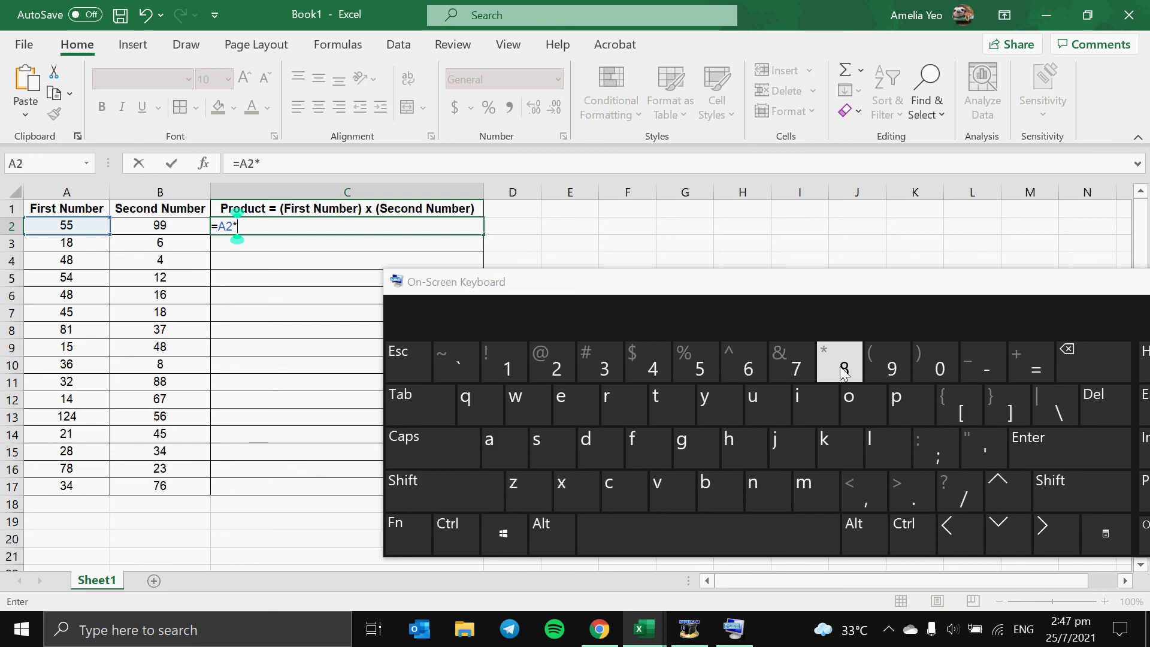
click(143, 226)
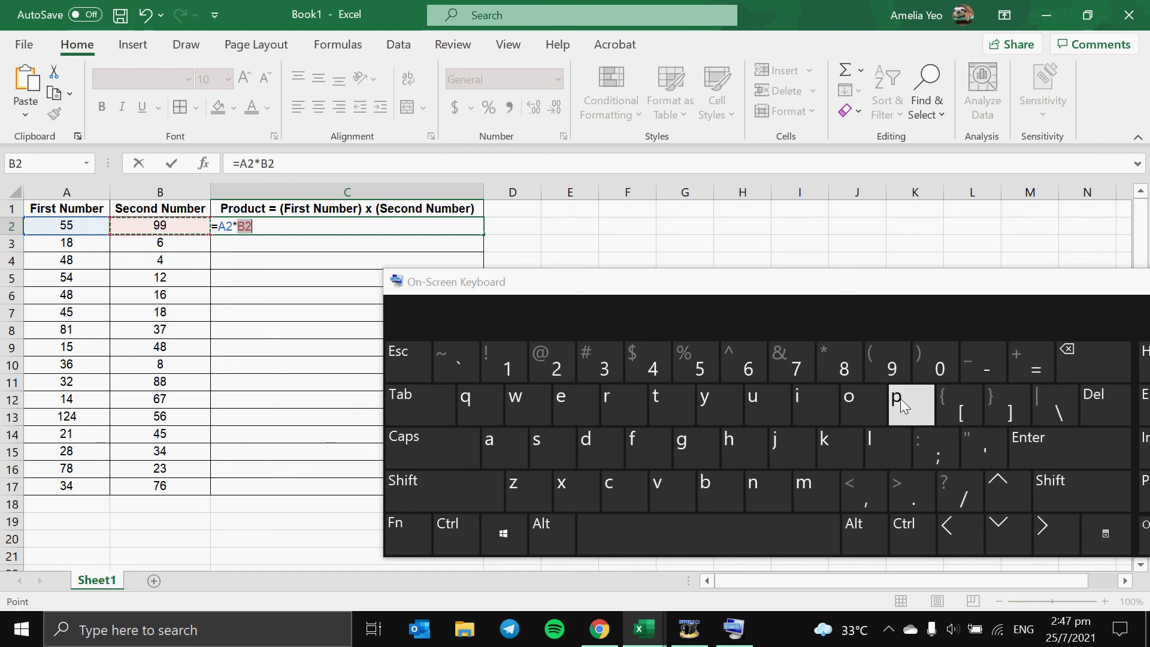
click(1022, 453)
- Move the On-Screen Keyboard clear of the product column and fill the C2 formula down through C17
click(301, 224)
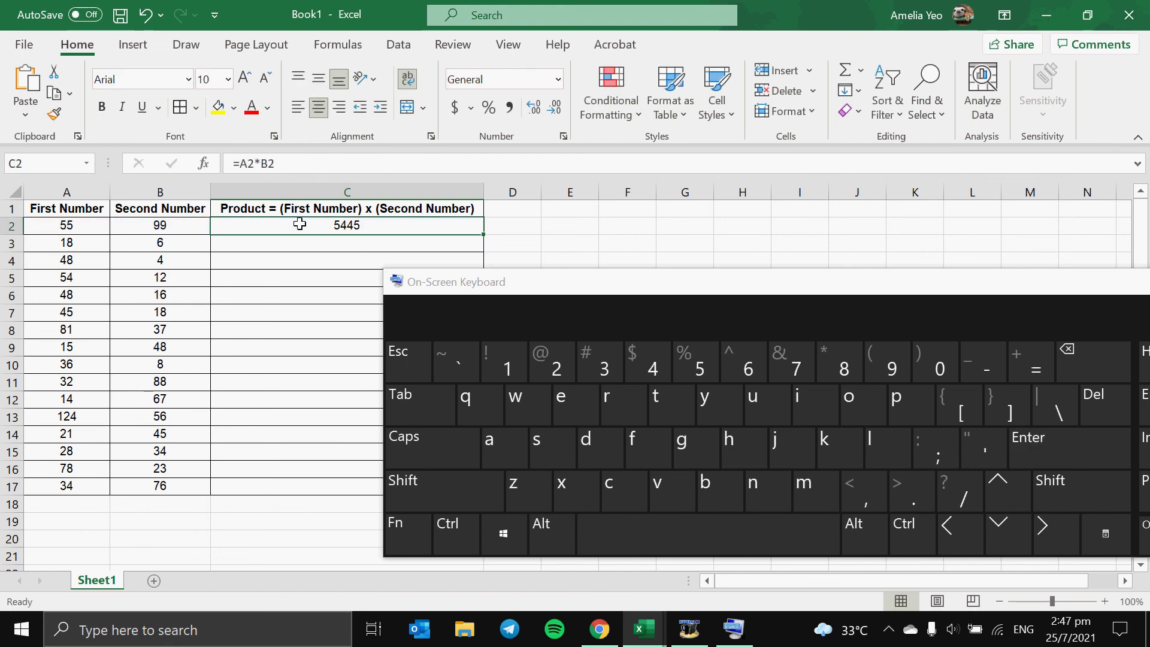
drag(535, 322, 710, 306)
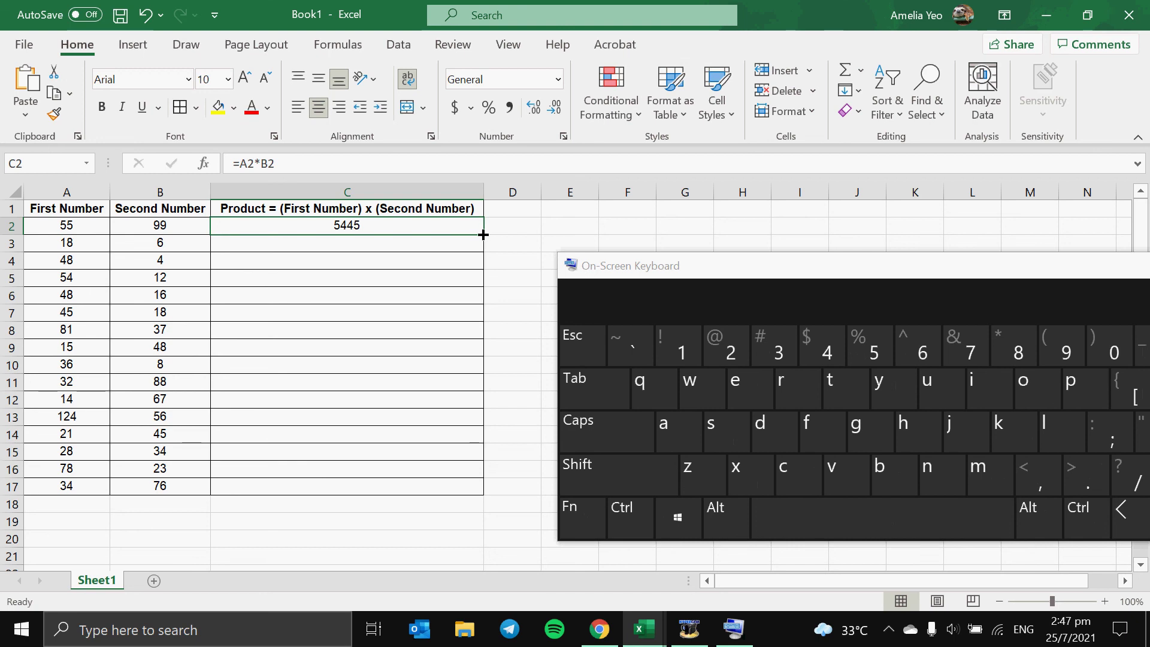
drag(483, 235, 459, 494)
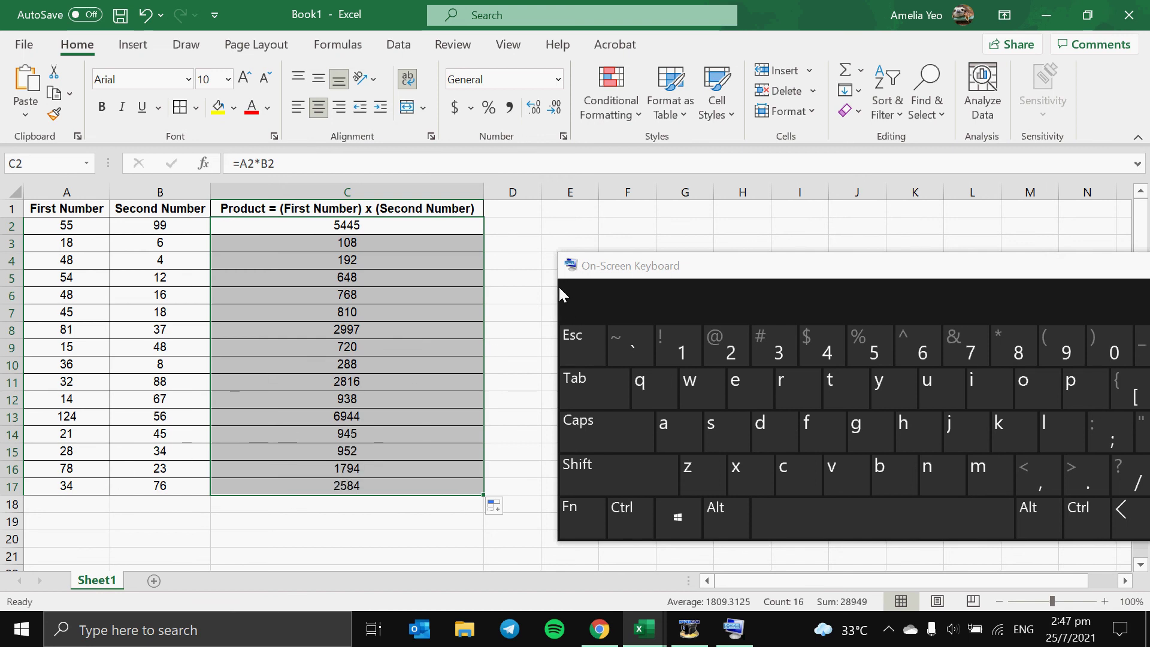
click(535, 274)
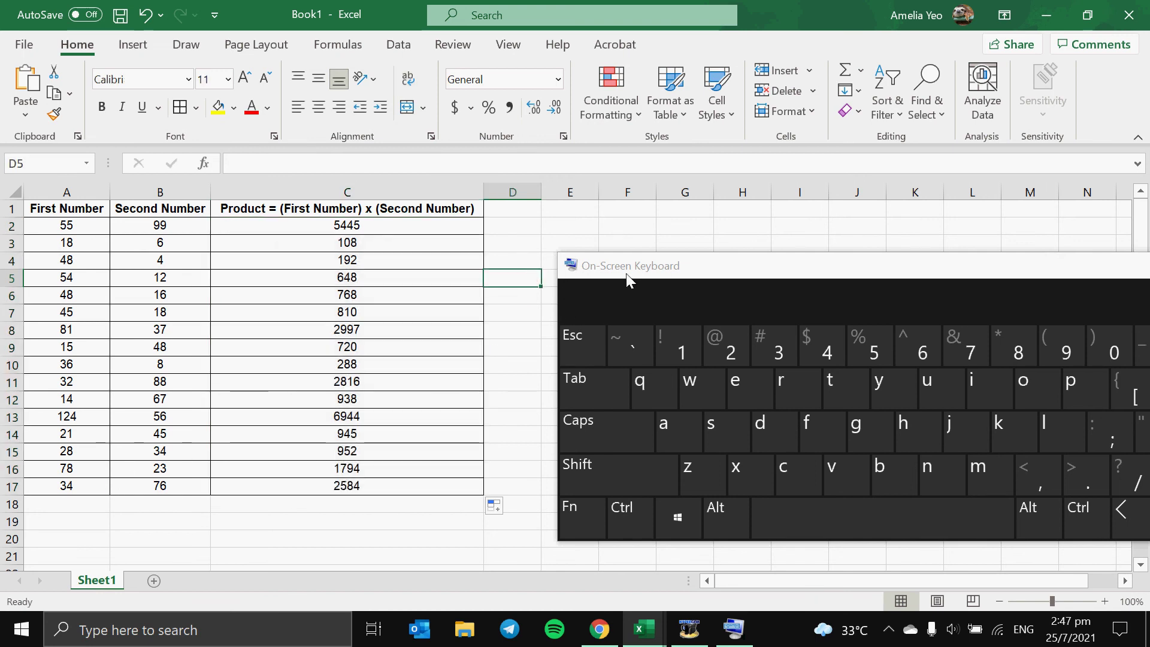